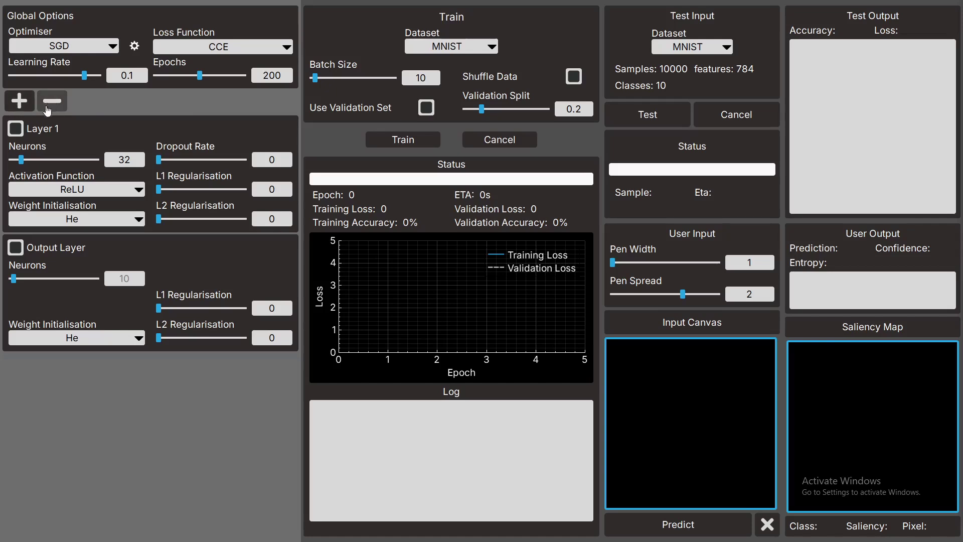
Add a second hidden layer, and remove both hidden layers from the network
{"action": "left_click", "coordinate": [20, 101]}
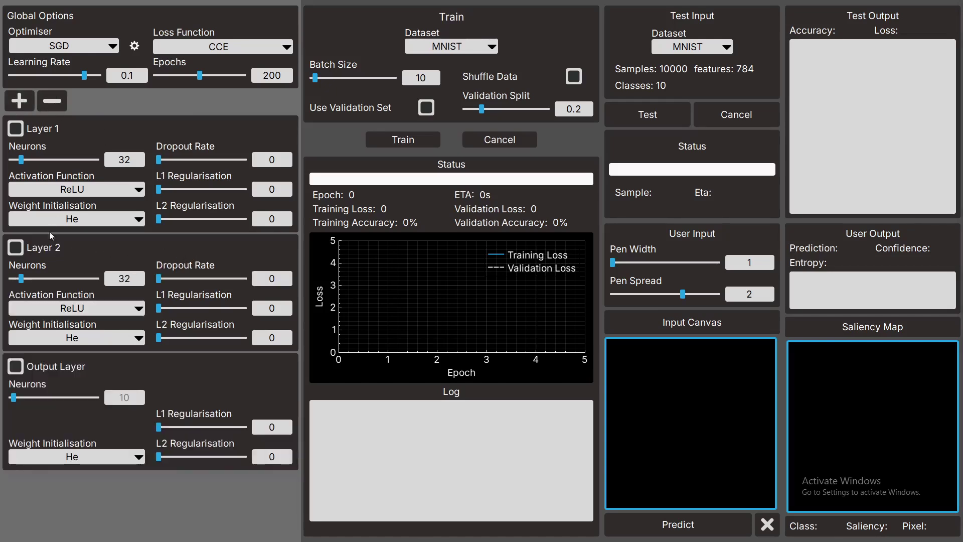
{"action": "left_click", "coordinate": [52, 102]}
{"action": "left_click", "coordinate": [52, 101]}
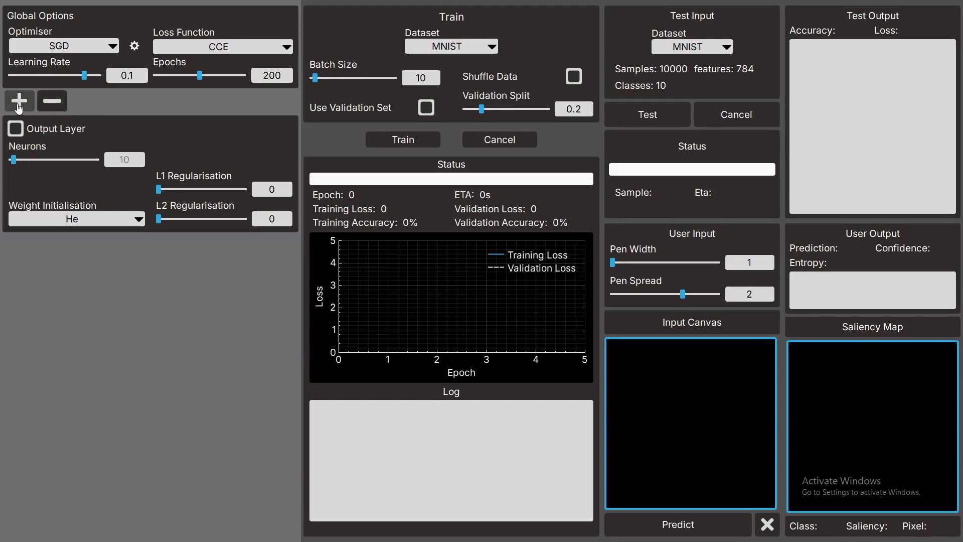
Add several hidden layers with default settings before the output layer
{"action": "left_click", "coordinate": [20, 103]}
{"action": "left_click", "coordinate": [19, 103]}
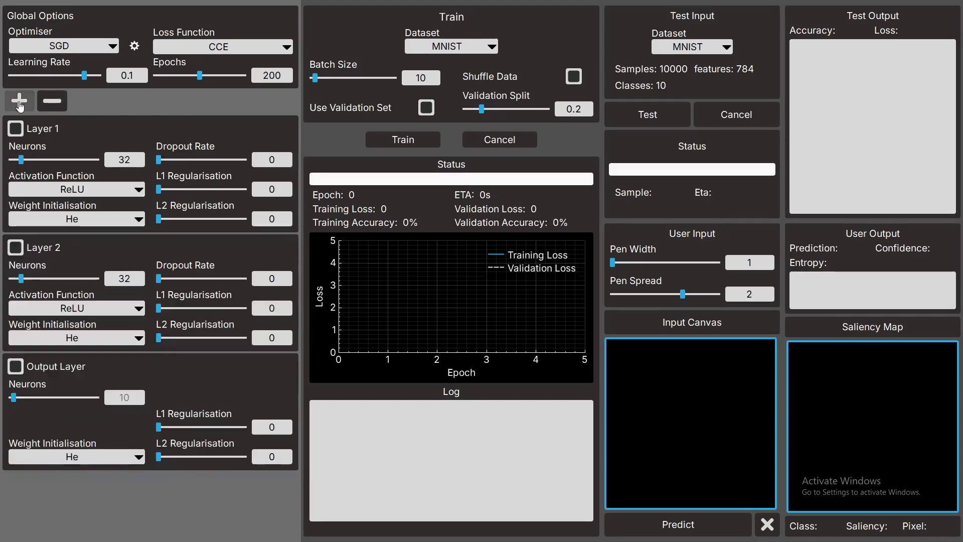
{"action": "left_click", "coordinate": [20, 103]}
{"action": "left_click", "coordinate": [19, 103]}
{"action": "left_click", "coordinate": [19, 103]}
{"action": "left_click", "coordinate": [20, 103]}
{"action": "left_click", "coordinate": [20, 103]}
{"action": "left_click", "coordinate": [20, 103]}
{"action": "mouse_move", "coordinate": [296, 141]}
{"action": "left_mouse_down"}
{"action": "mouse_move", "coordinate": [303, 273]}
{"action": "mouse_move", "coordinate": [297, 146]}
{"action": "left_mouse_up"}
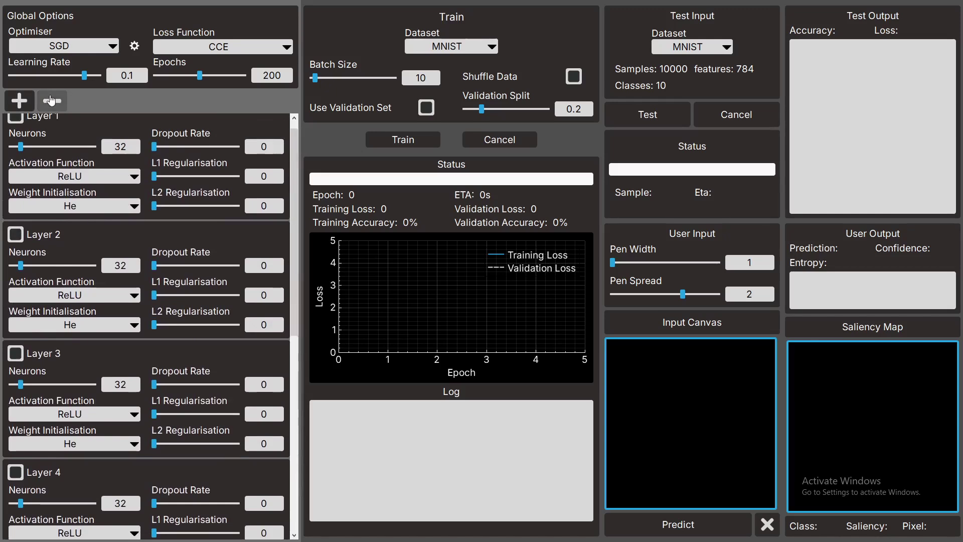
Remove all hidden layers so that only the output layer is left
{"action": "left_click", "coordinate": [50, 101]}
{"action": "left_click", "coordinate": [51, 101]}
{"action": "left_click", "coordinate": [51, 101]}
{"action": "left_click", "coordinate": [51, 101]}
{"action": "left_click", "coordinate": [51, 101]}
{"action": "left_click", "coordinate": [51, 101]}
{"action": "left_click", "coordinate": [51, 101]}
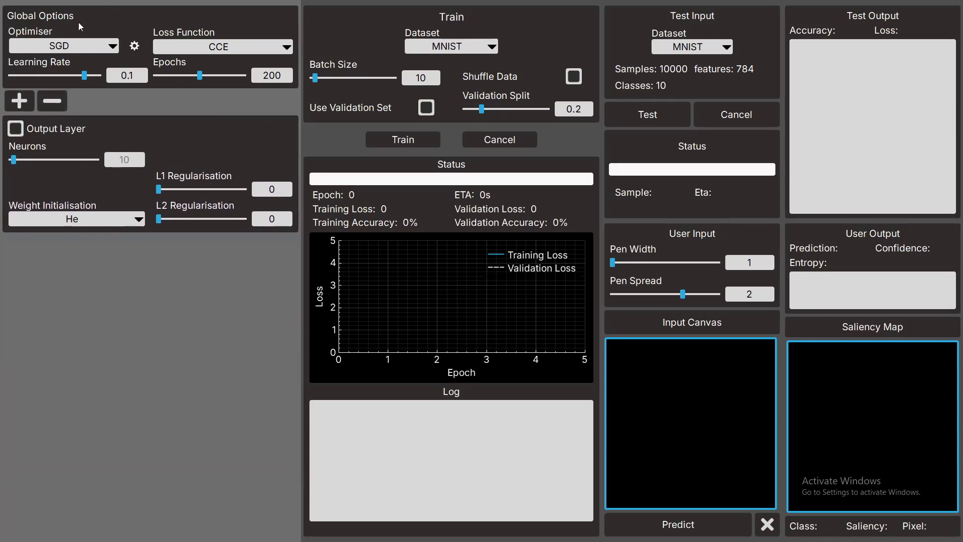
Review the available optimiser and loss function options without changing the selection
{"action": "left_click", "coordinate": [68, 49]}
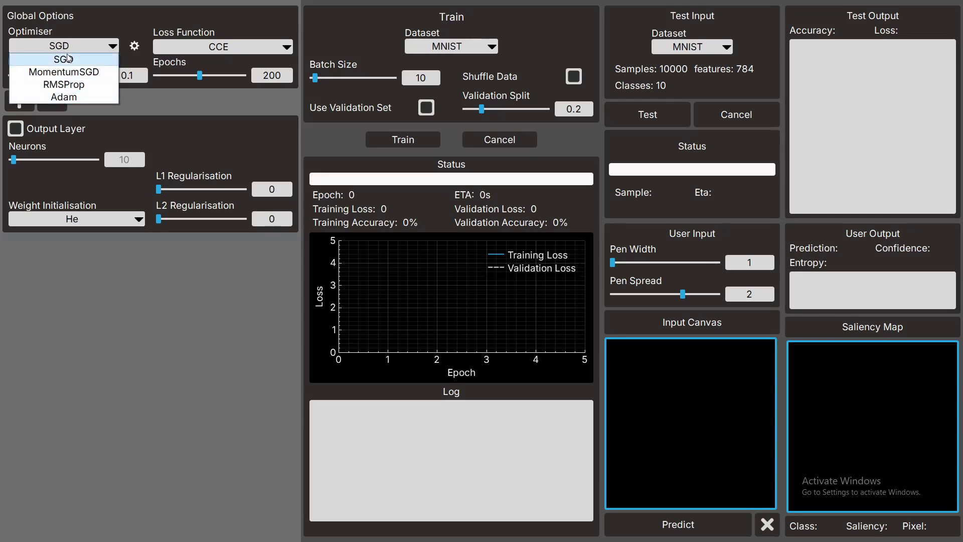
{"action": "left_click", "coordinate": [209, 29]}
{"action": "left_click", "coordinate": [179, 48]}
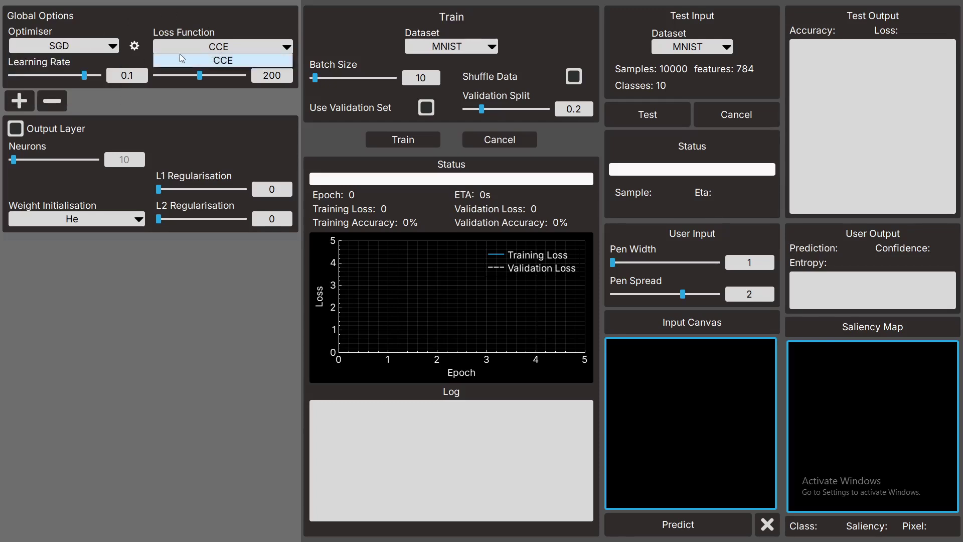
{"action": "left_click", "coordinate": [239, 27]}
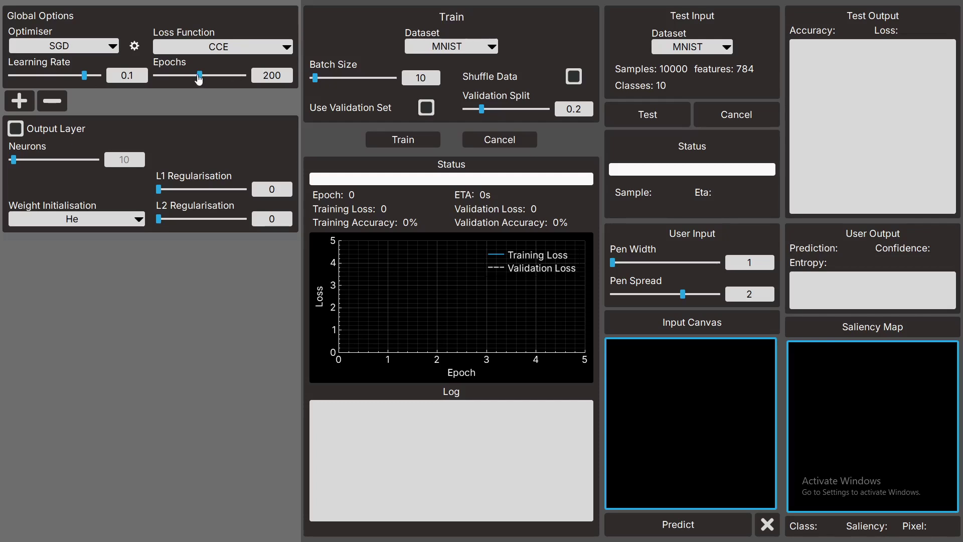
Set the number of epochs to 268 and add two hidden layers to the network
{"action": "left_click_drag", "start_coordinate": [199, 76], "coordinate": [215, 80]}
{"action": "left_click", "coordinate": [26, 103]}
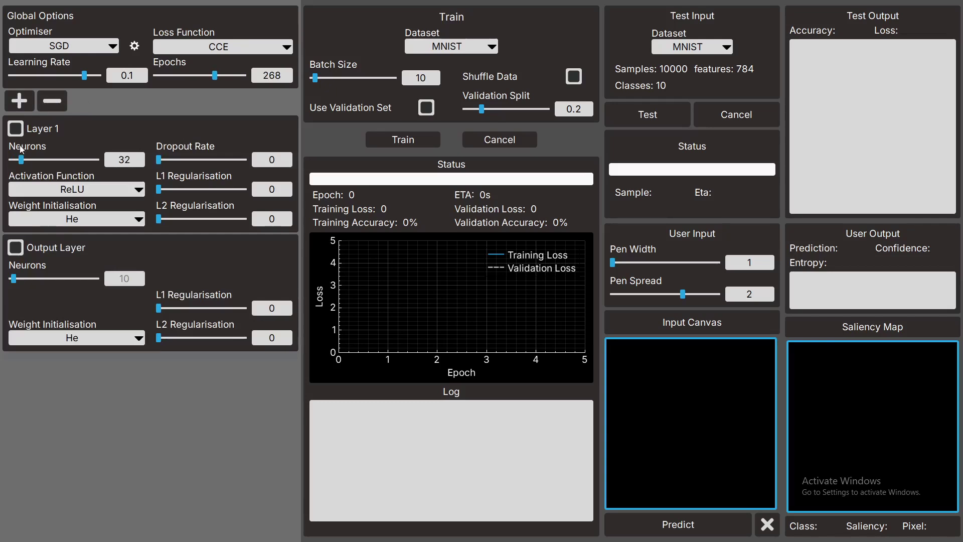
{"action": "left_click", "coordinate": [29, 108]}
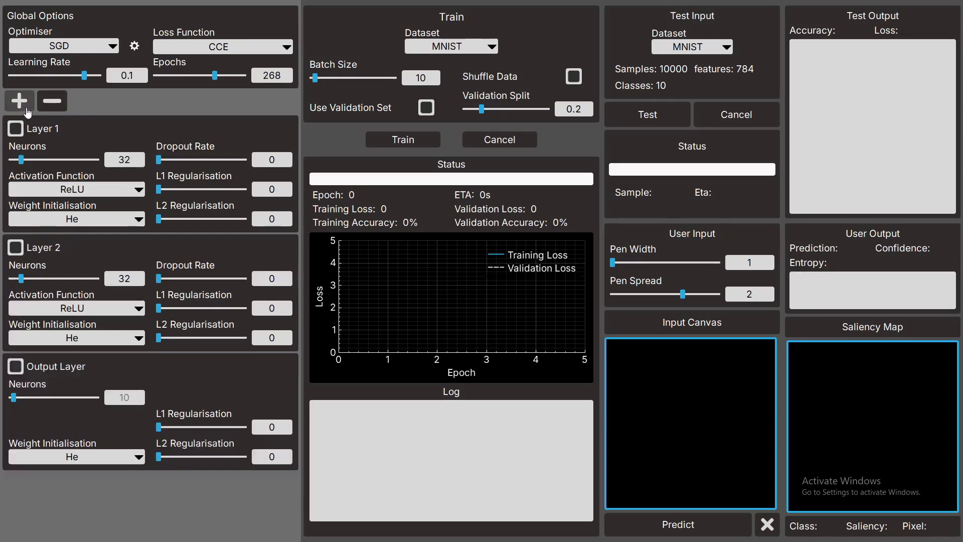
Set the number of neurons in Layer 2 to 16
{"action": "double_click", "coordinate": [134, 278]}
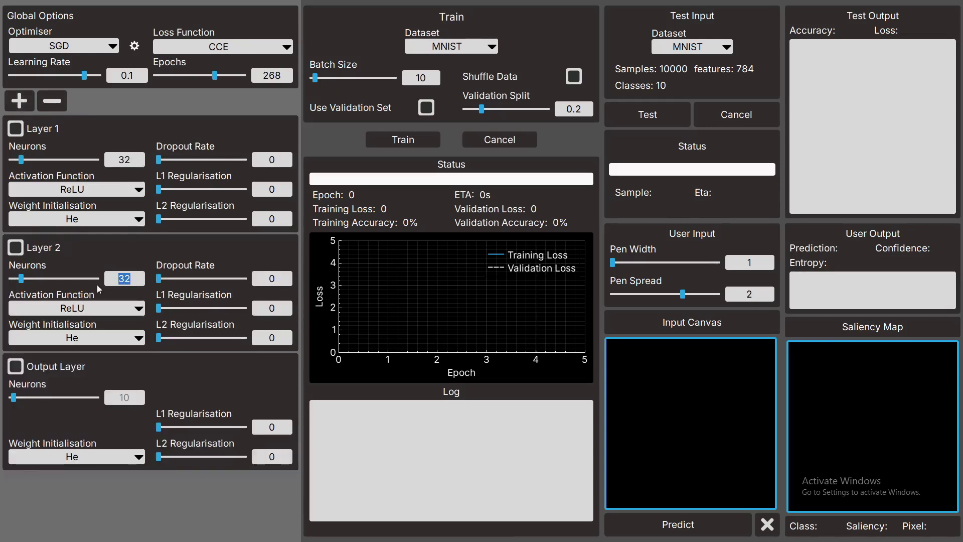
{"action": "type", "text": "16"}
{"action": "key", "text": "Return"}
Review the activation function and weight initialisation options of Layer 1 while keeping ReLU and He
{"action": "left_click", "coordinate": [72, 189]}
{"action": "left_click", "coordinate": [123, 189]}
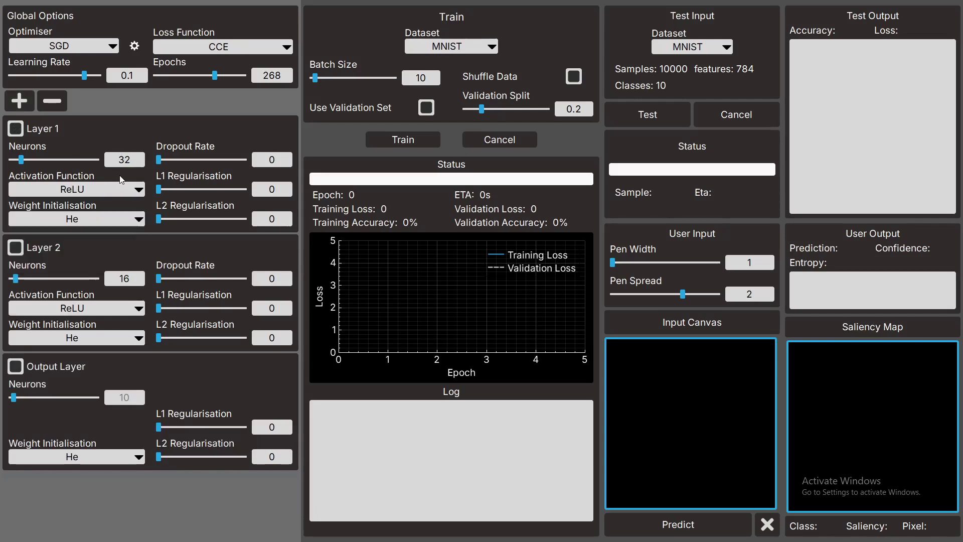
{"action": "left_click", "coordinate": [83, 188]}
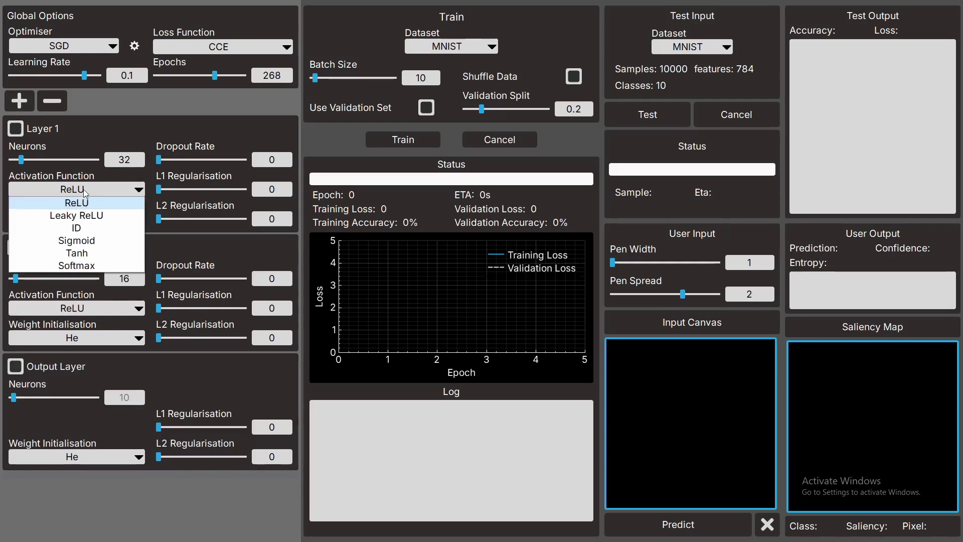
{"action": "left_click", "coordinate": [131, 201]}
{"action": "left_click", "coordinate": [128, 216]}
{"action": "left_click", "coordinate": [94, 216]}
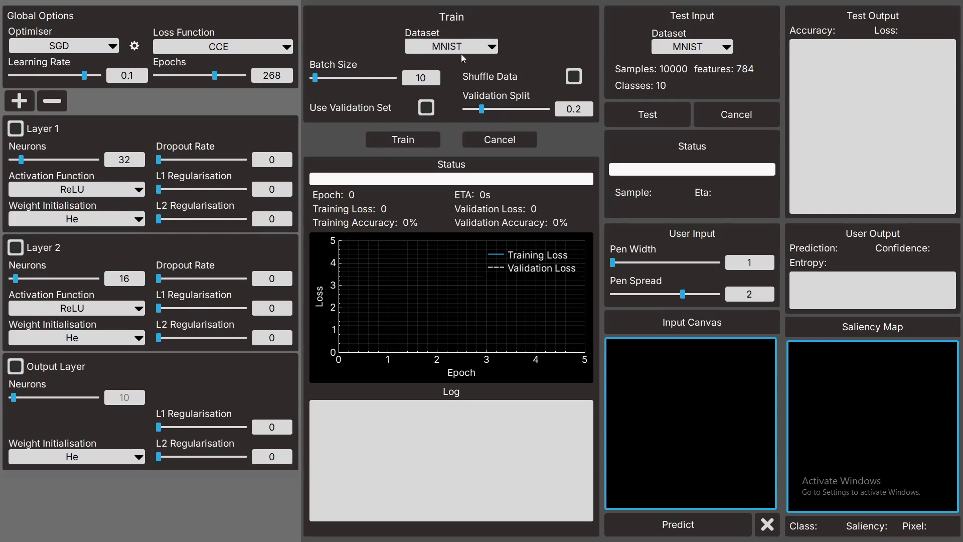
Keep MNIST as the training dataset, and set the batch size to 200 and the validation split to 0.05
{"action": "left_click", "coordinate": [446, 48]}
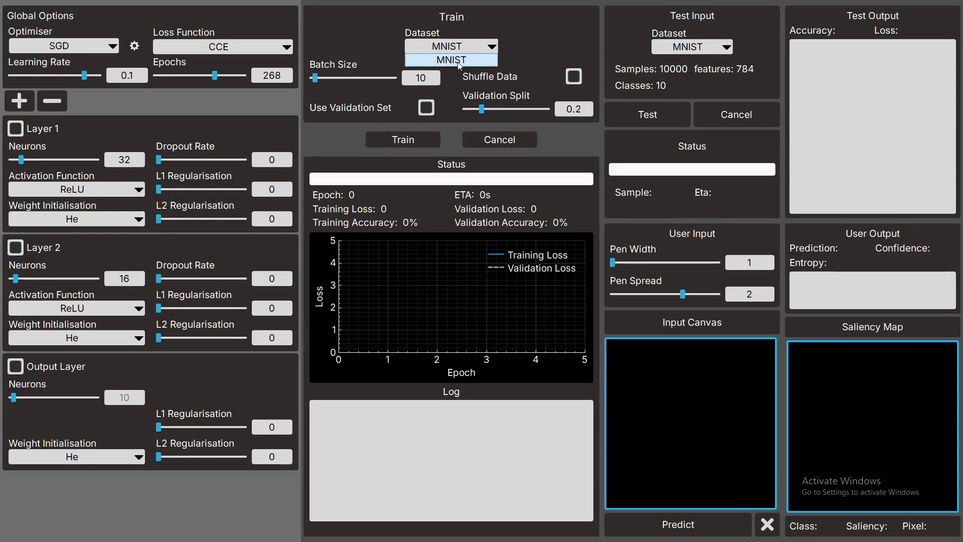
{"action": "left_click", "coordinate": [388, 55]}
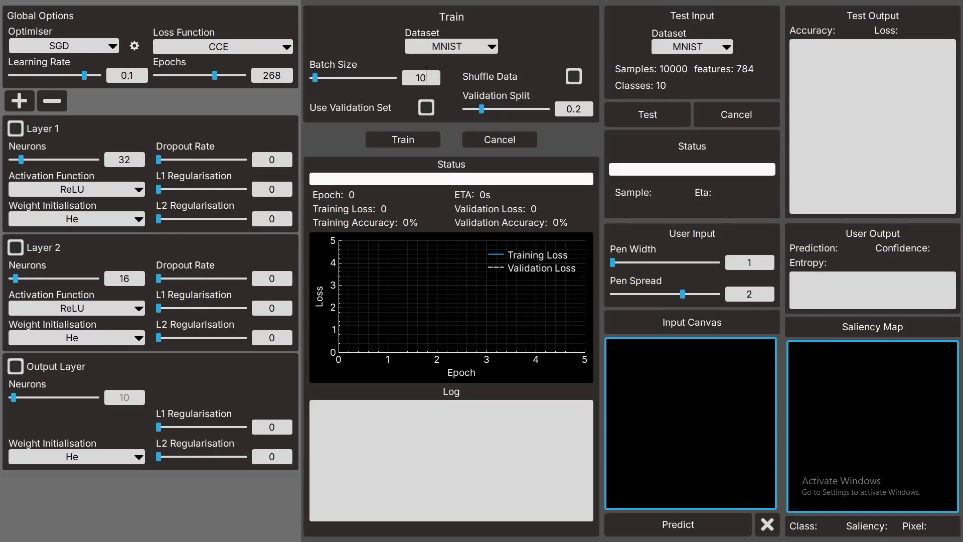
{"action": "key", "text": "BackSpace"}
{"action": "key", "text": "BackSpace"}
{"action": "type", "text": "200"}
{"action": "left_click", "coordinate": [577, 110]}
{"action": "type", "text": "0.05"}
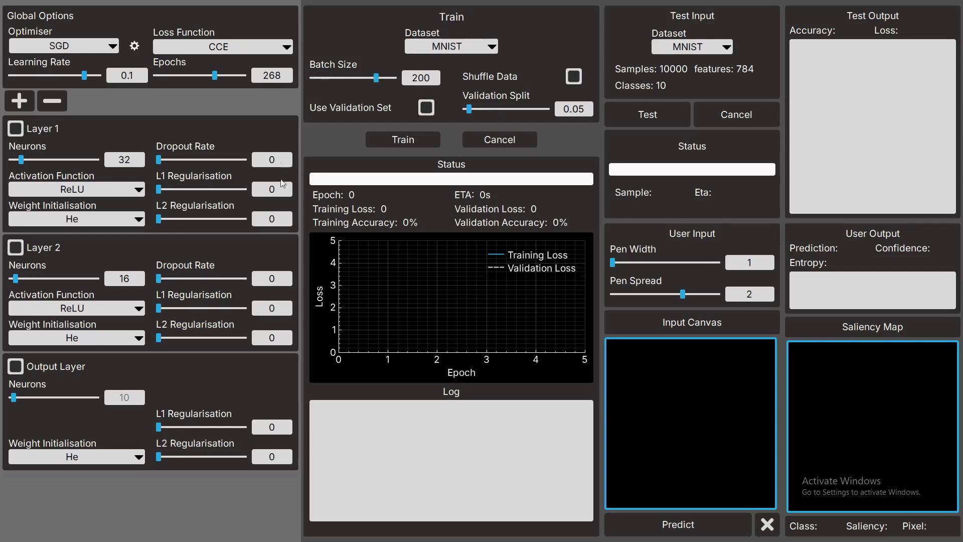
Train the network on the MNIST dataset, and restart the training after checking the latest log entries
{"action": "left_click", "coordinate": [400, 142]}
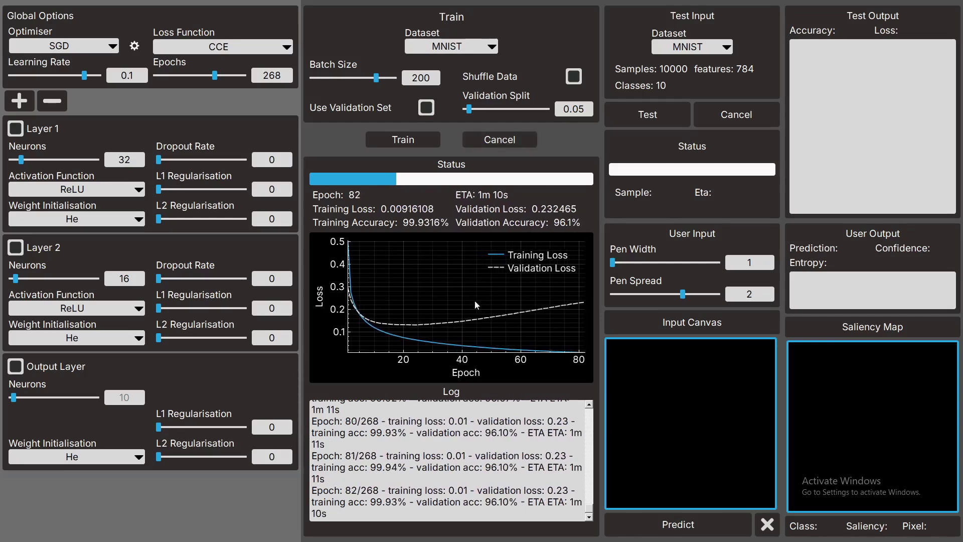
{"action": "mouse_move", "coordinate": [590, 510]}
{"action": "left_mouse_down"}
{"action": "mouse_move", "coordinate": [587, 405]}
{"action": "mouse_move", "coordinate": [589, 517]}
{"action": "left_mouse_up"}
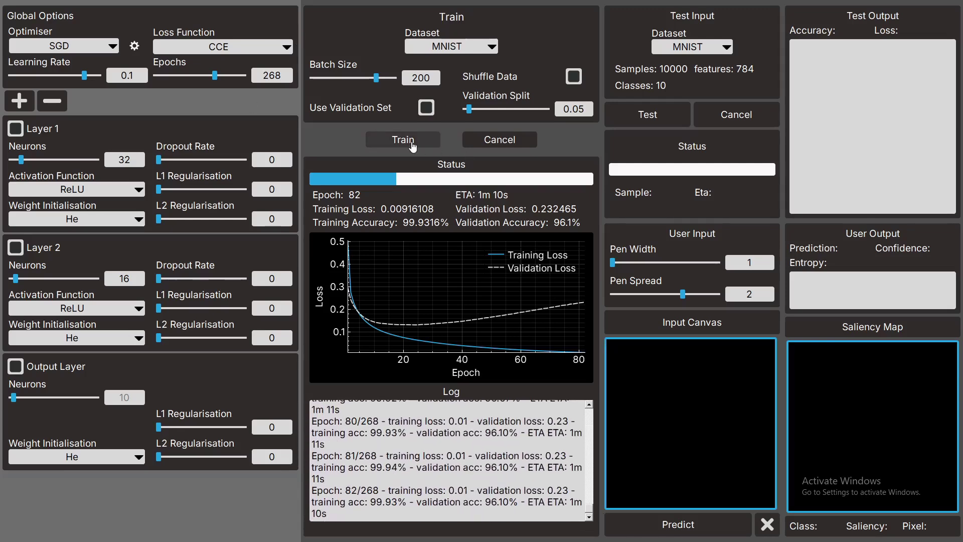
{"action": "left_click", "coordinate": [408, 143]}
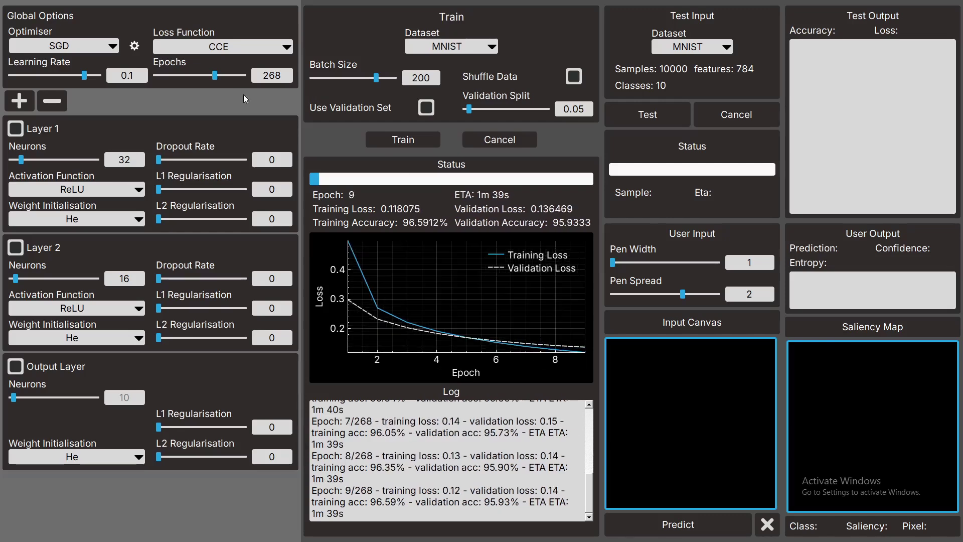
While training runs, set the epochs to 50 and then 164, and lower the learning rate to 0.0291
{"action": "left_click_drag", "start_coordinate": [216, 77], "coordinate": [167, 76]}
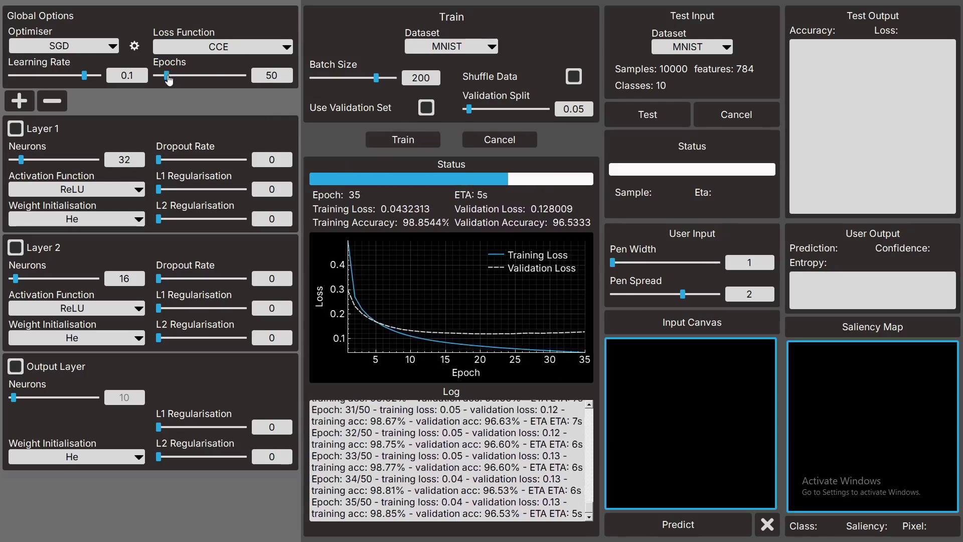
{"action": "left_click", "coordinate": [191, 75]}
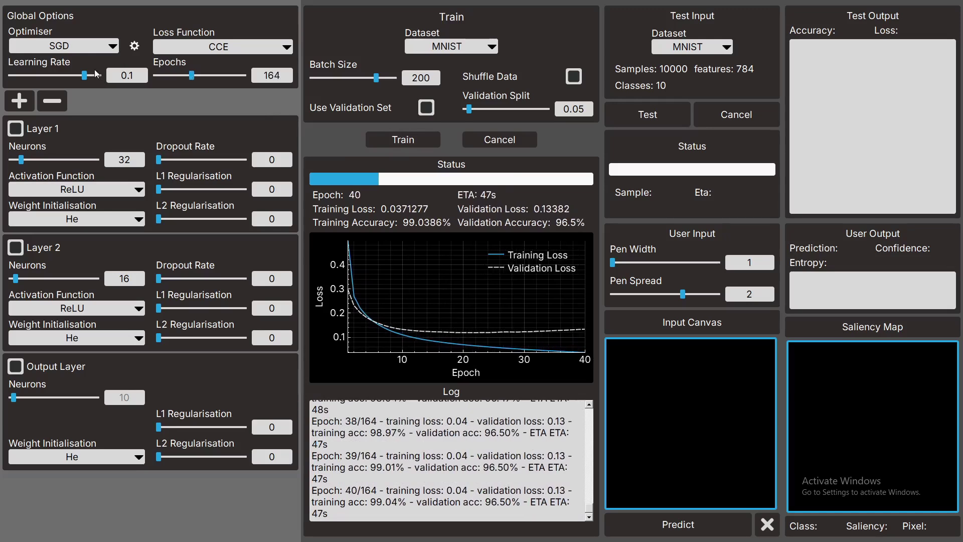
{"action": "scroll", "coordinate": [84, 77], "scroll_direction": "down", "scroll_amount": 3}
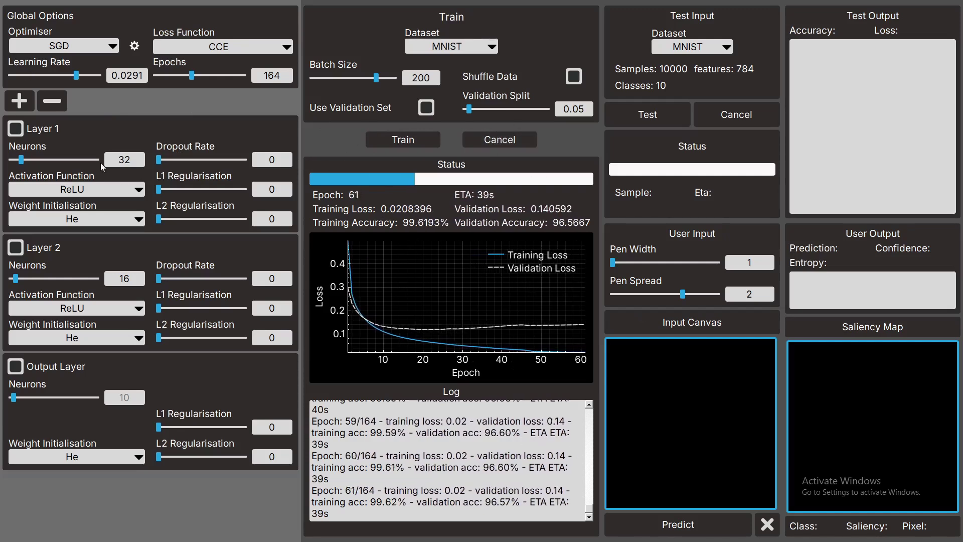
Switch to the Adam optimiser with a learning rate of 0.001 and show its advanced parameters
{"action": "left_click", "coordinate": [99, 46]}
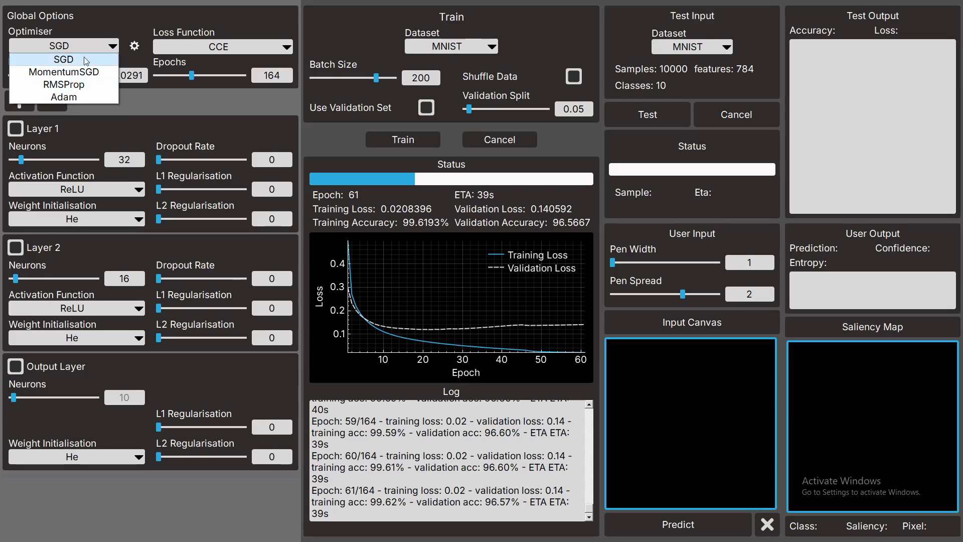
{"action": "left_click", "coordinate": [69, 99]}
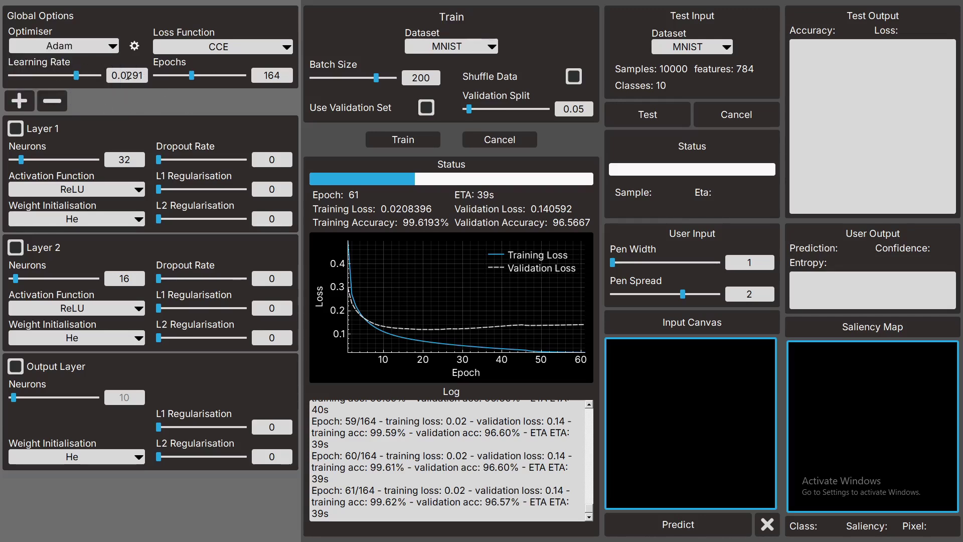
{"action": "left_click_drag", "start_coordinate": [127, 75], "coordinate": [166, 77]}
{"action": "left_click", "coordinate": [140, 75]}
{"action": "type", "text": "01"}
{"action": "left_click", "coordinate": [134, 46]}
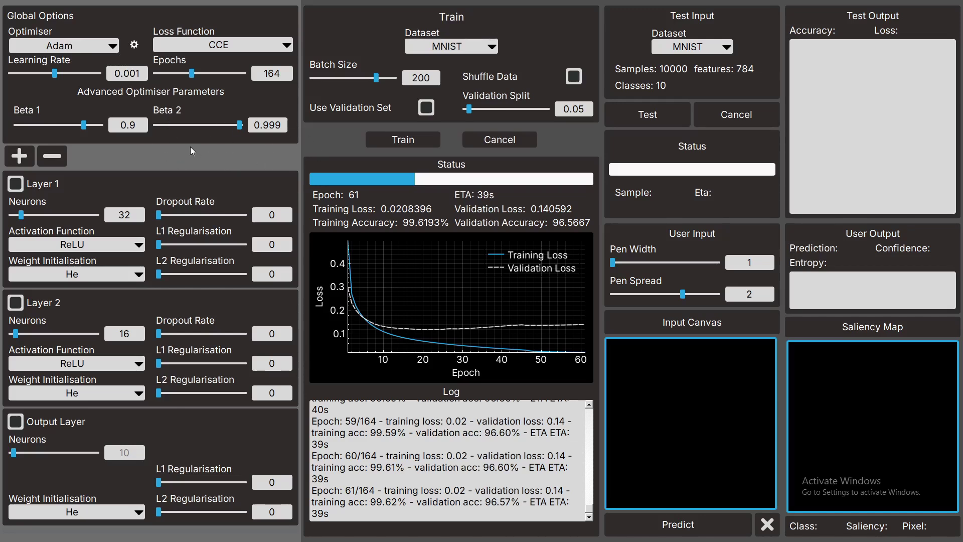
Set Layer 1 to 64 neurons and Layer 2 to 32 neurons
{"action": "left_click", "coordinate": [124, 214]}
{"action": "type", "text": "64"}
{"action": "left_click", "coordinate": [133, 335]}
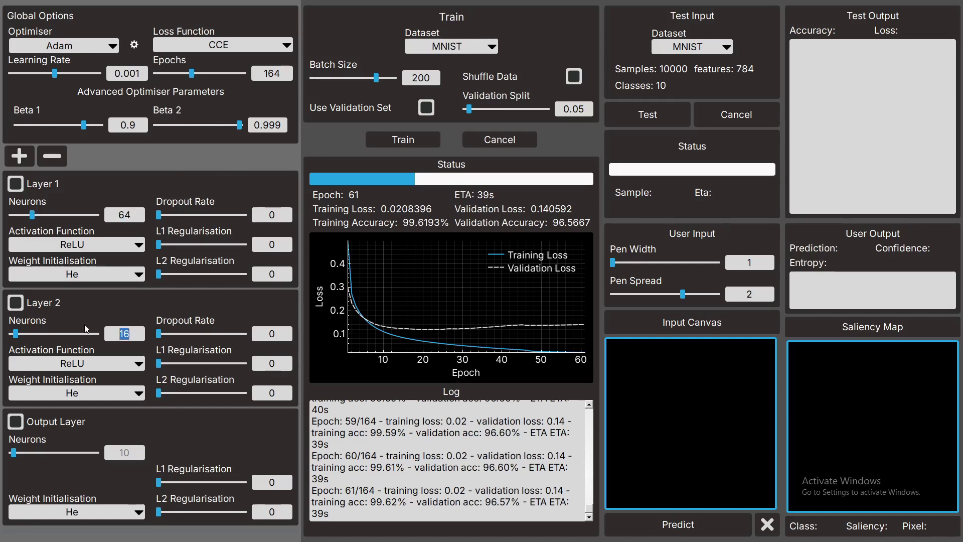
{"action": "type", "text": "32"}
Train the network with the Adam settings, and lower the learning rate to 0.000284 during the run
{"action": "left_click", "coordinate": [409, 144]}
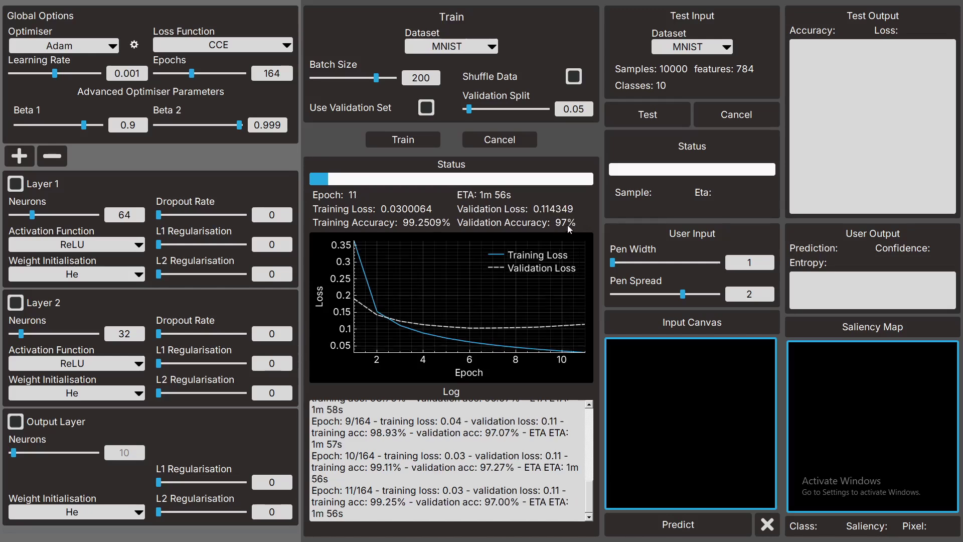
{"action": "left_click_drag", "start_coordinate": [54, 74], "coordinate": [46, 75]}
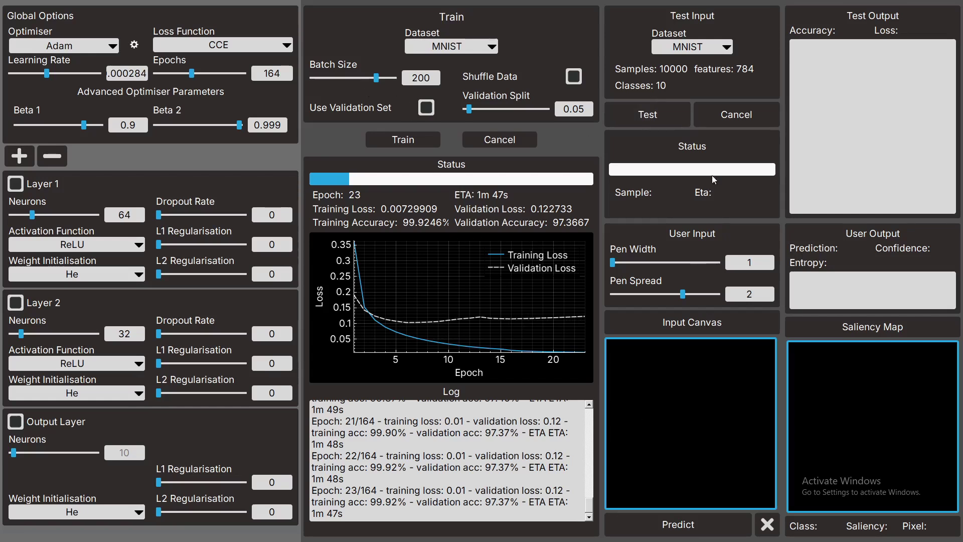
Test the trained network on the MNIST test dataset
{"action": "left_click", "coordinate": [647, 115]}
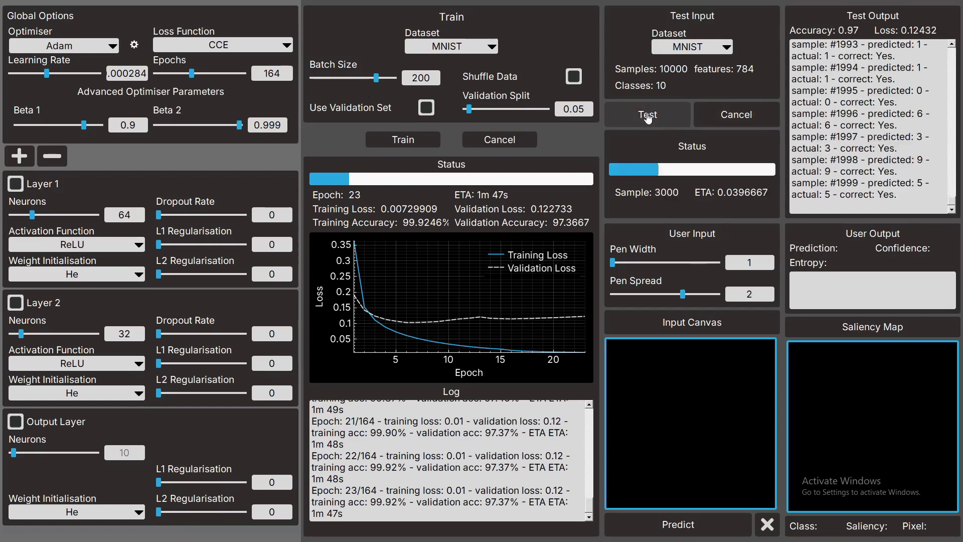
{"action": "left_click", "coordinate": [694, 51]}
{"action": "left_click", "coordinate": [692, 66]}
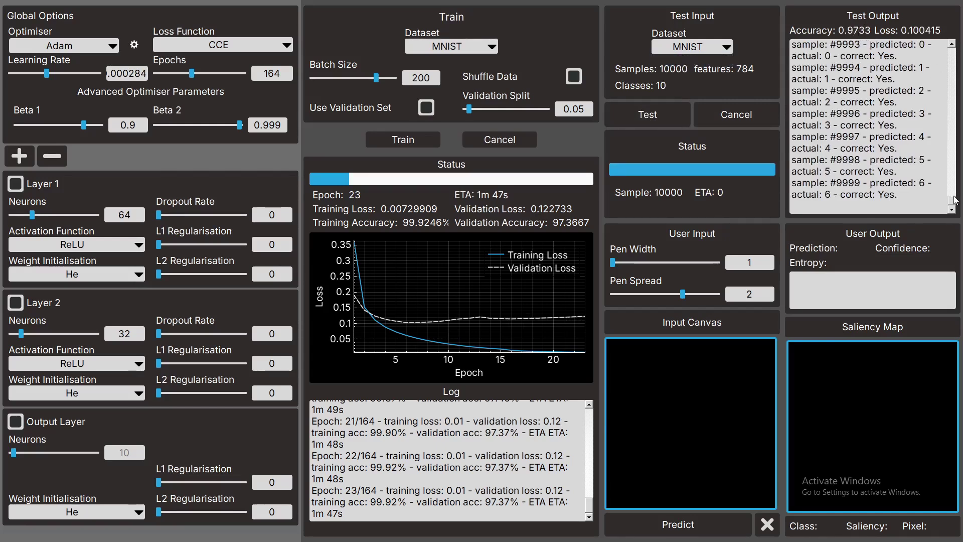
Locate sample #5505 in the test output and highlight its full entry
{"action": "left_click_drag", "start_coordinate": [952, 202], "coordinate": [945, 137]}
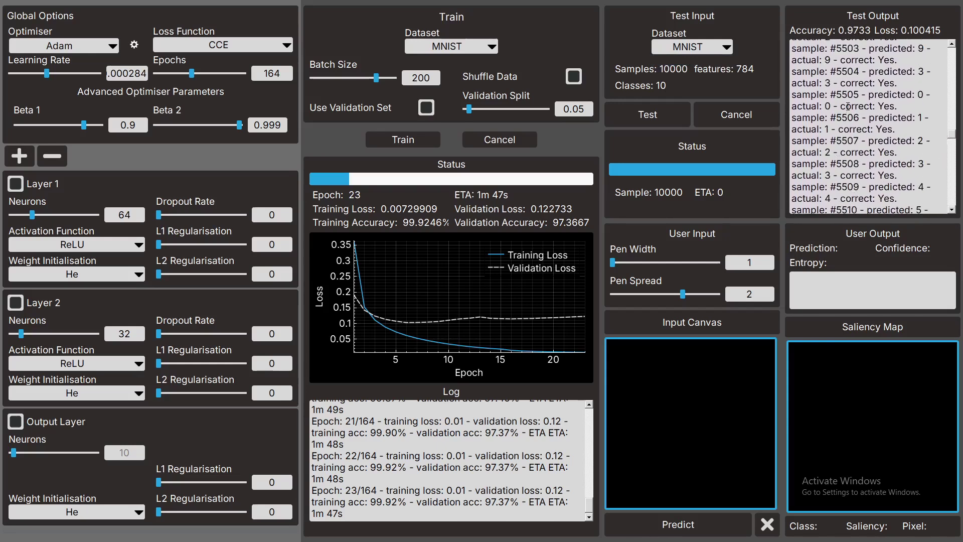
{"action": "left_click_drag", "start_coordinate": [836, 94], "coordinate": [925, 94]}
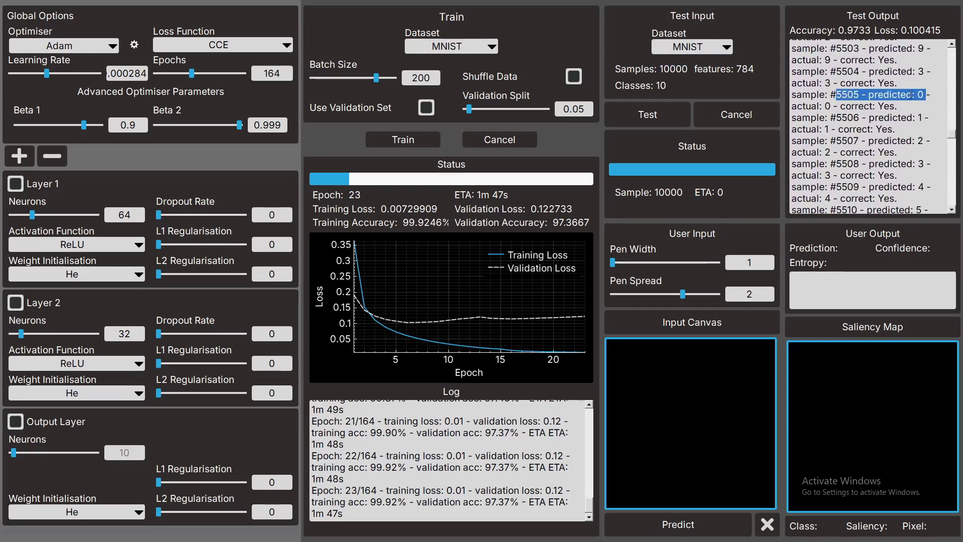
{"action": "triple_click", "coordinate": [882, 95]}
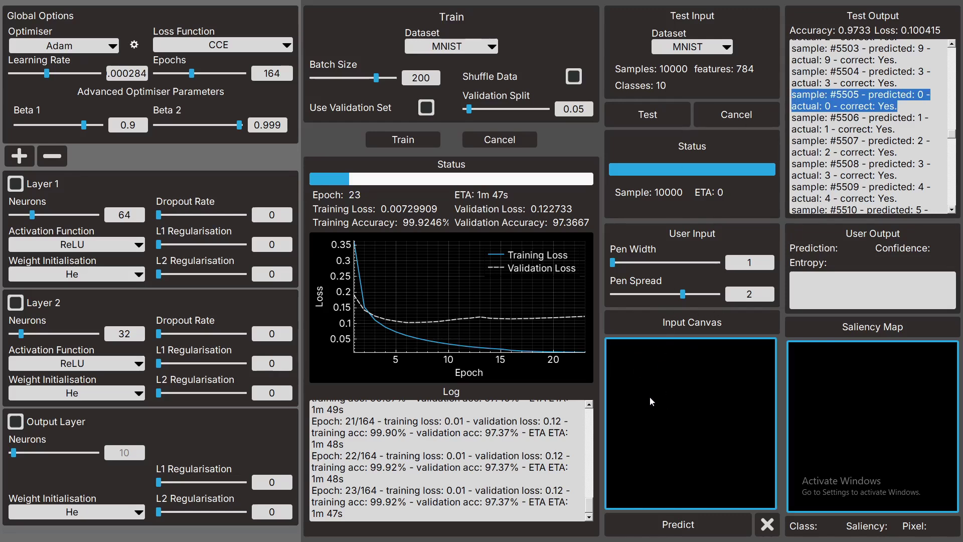
Draw a large digit 2 freehand on the input canvas
{"action": "mouse_move", "coordinate": [648, 385]}
{"action": "left_mouse_down"}
{"action": "mouse_move", "coordinate": [698, 356]}
{"action": "mouse_move", "coordinate": [650, 475]}
{"action": "mouse_move", "coordinate": [740, 478]}
{"action": "left_mouse_up"}
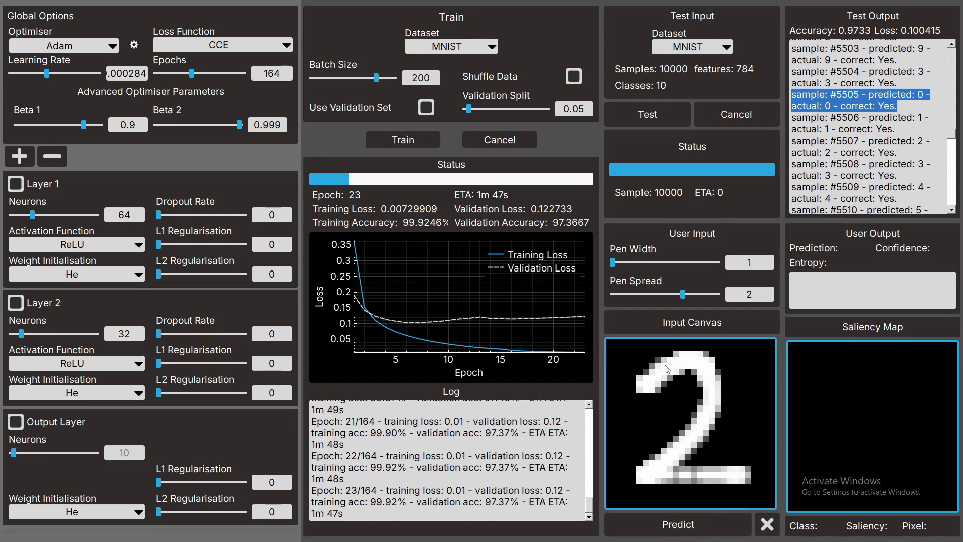
Predict the drawn digit 2 and inspect individual pixels across its saliency map
{"action": "left_click", "coordinate": [686, 522]}
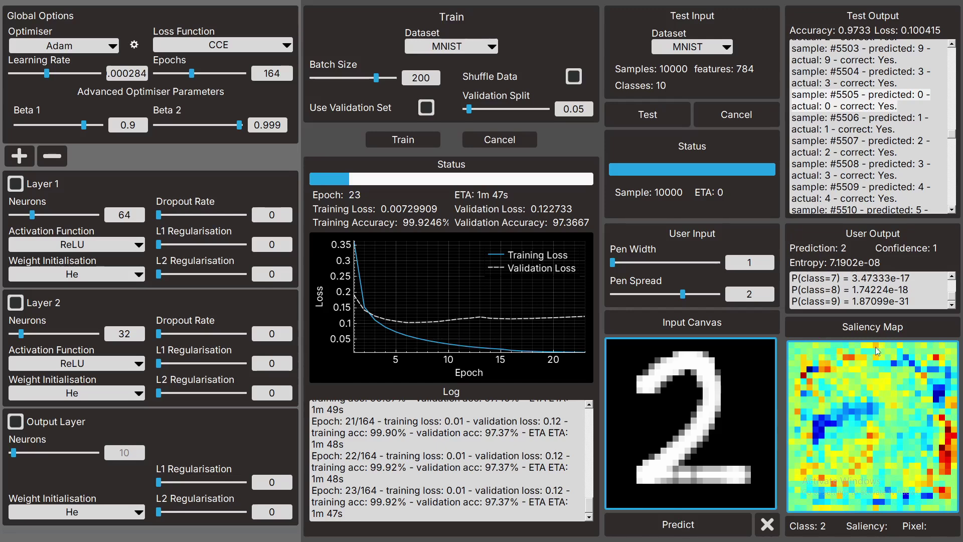
{"action": "left_click", "coordinate": [869, 408]}
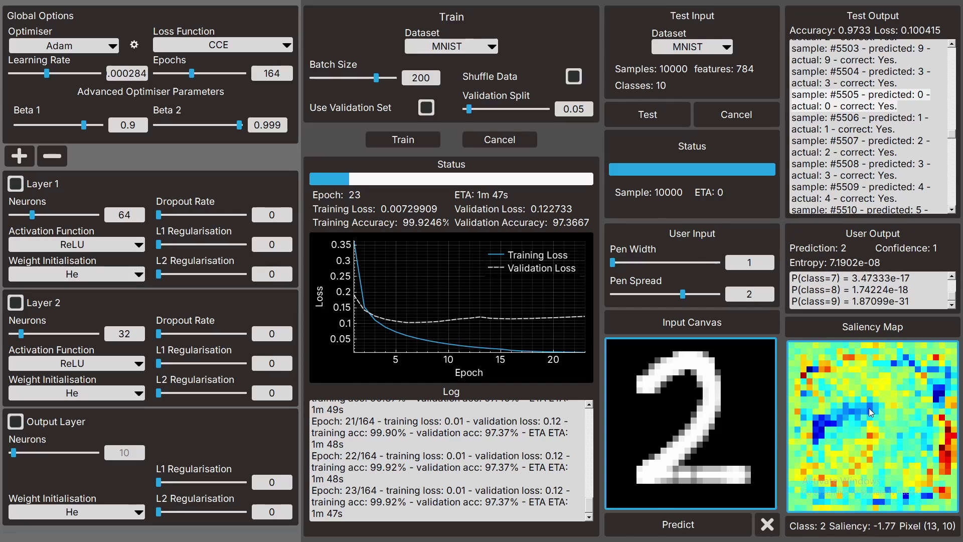
{"action": "left_click", "coordinate": [820, 418]}
{"action": "left_click", "coordinate": [875, 440]}
{"action": "left_click", "coordinate": [880, 442]}
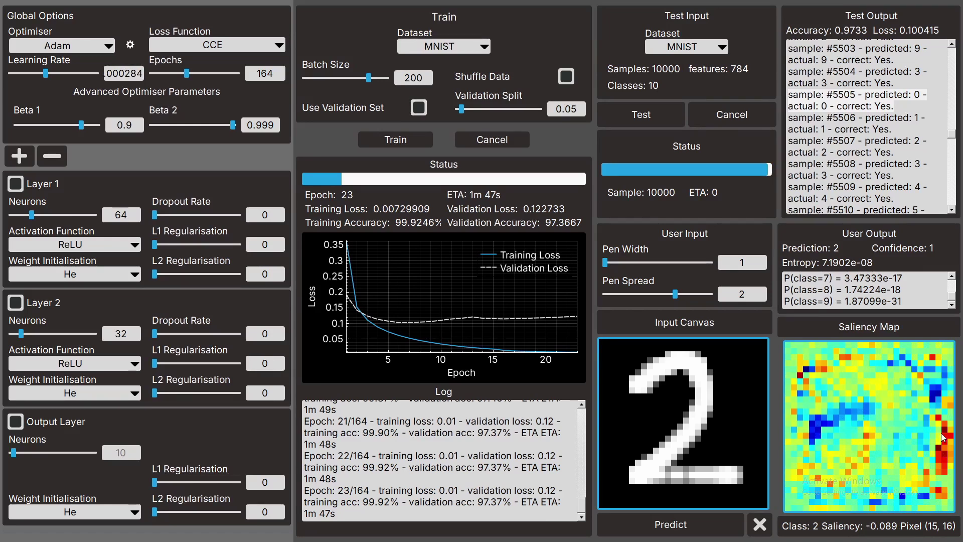
{"action": "left_click", "coordinate": [800, 376]}
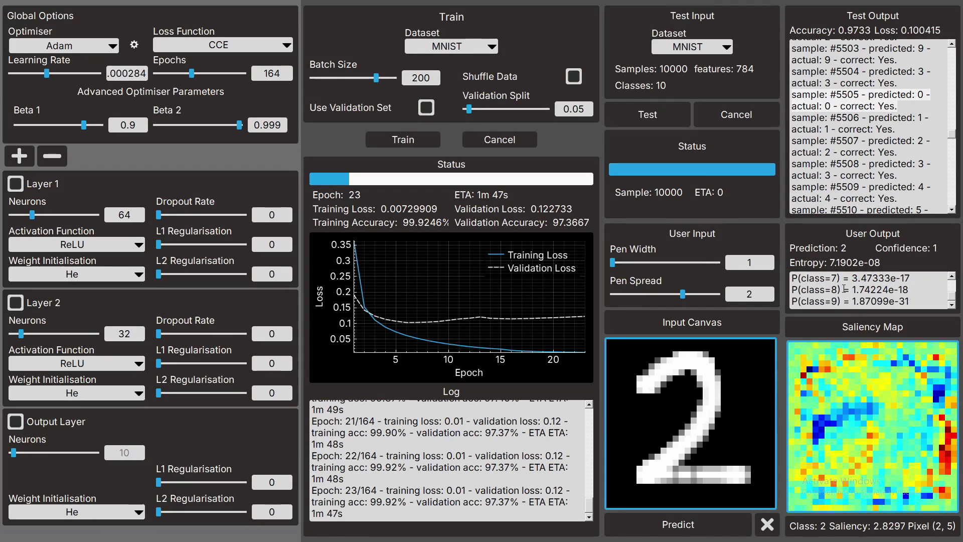
{"action": "left_click", "coordinate": [947, 422]}
{"action": "left_click", "coordinate": [806, 378]}
{"action": "left_click", "coordinate": [850, 420]}
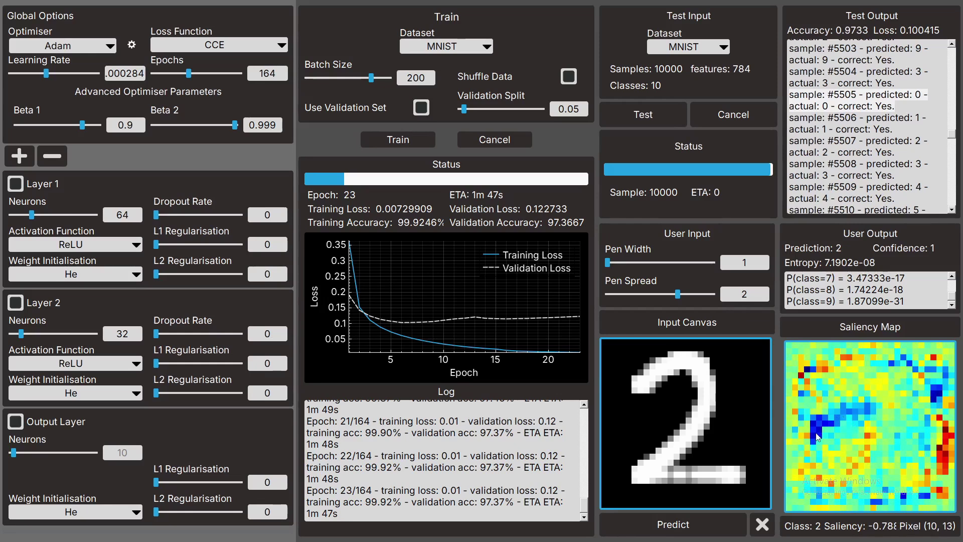
{"action": "left_click", "coordinate": [831, 424]}
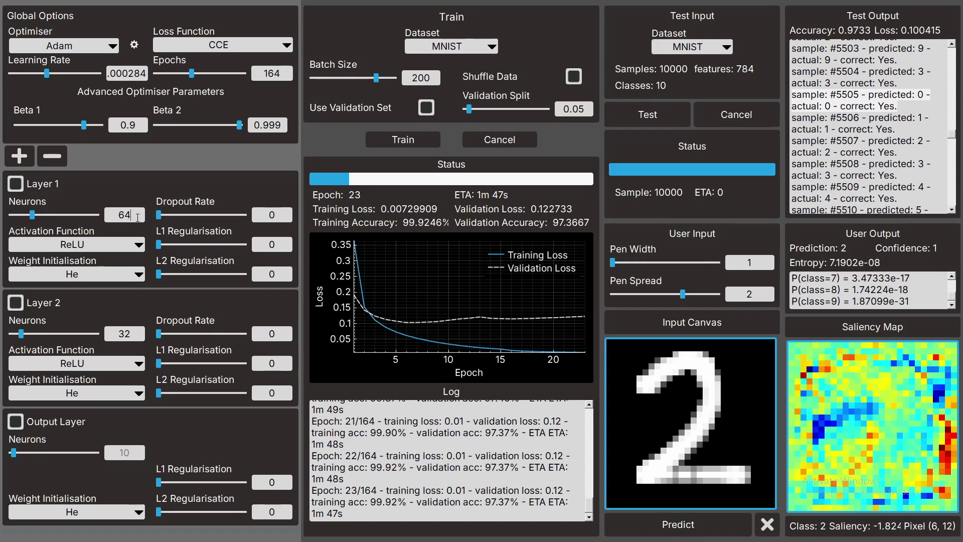
Reduce Layer 1 to 16 neurons and Layer 2 to 8 neurons, and train the network
{"action": "left_click_drag", "start_coordinate": [137, 216], "coordinate": [89, 217]}
{"action": "type", "text": "16"}
{"action": "left_click_drag", "start_coordinate": [136, 333], "coordinate": [94, 337]}
{"action": "type", "text": "8"}
{"action": "left_click", "coordinate": [402, 140]}
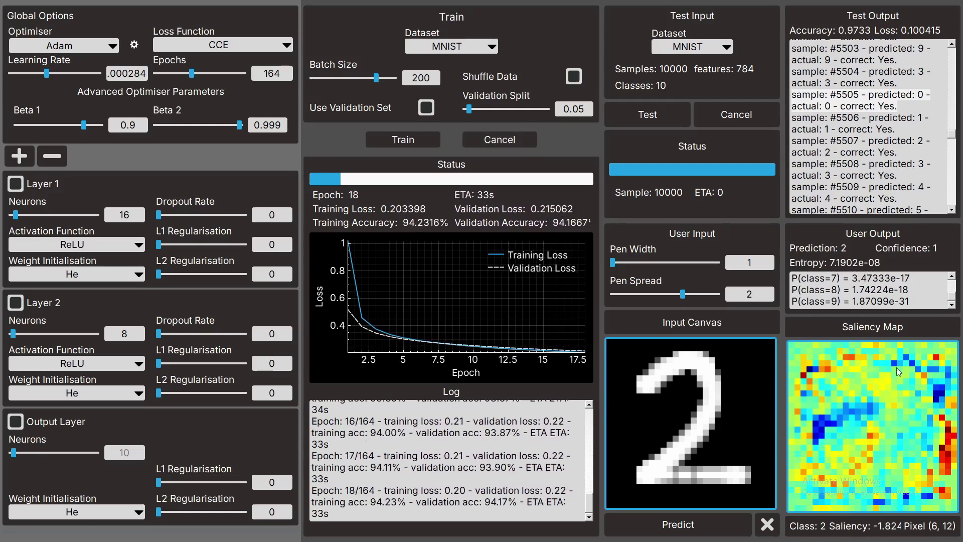
Predict the drawn 2 with the retrained network and clear the input canvas
{"action": "left_click", "coordinate": [725, 524]}
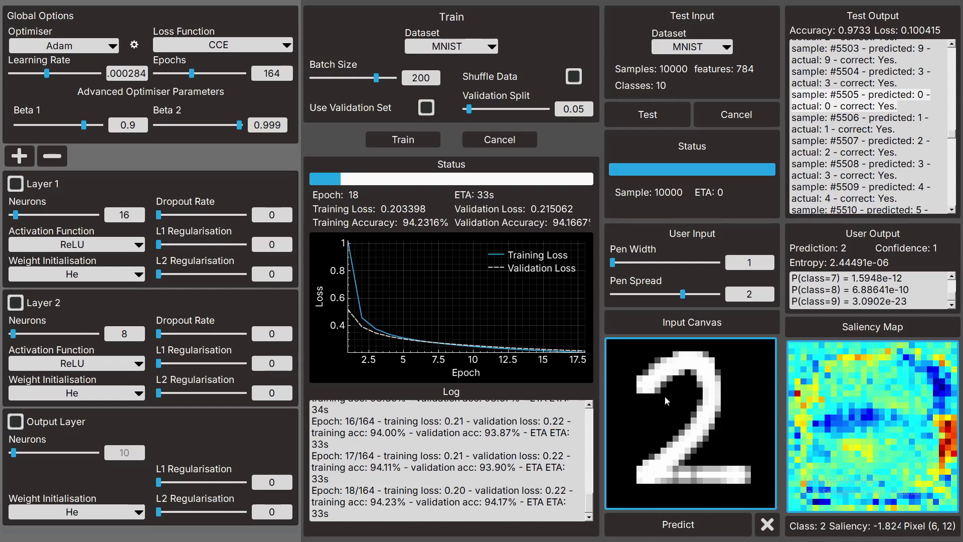
{"action": "left_click", "coordinate": [766, 523]}
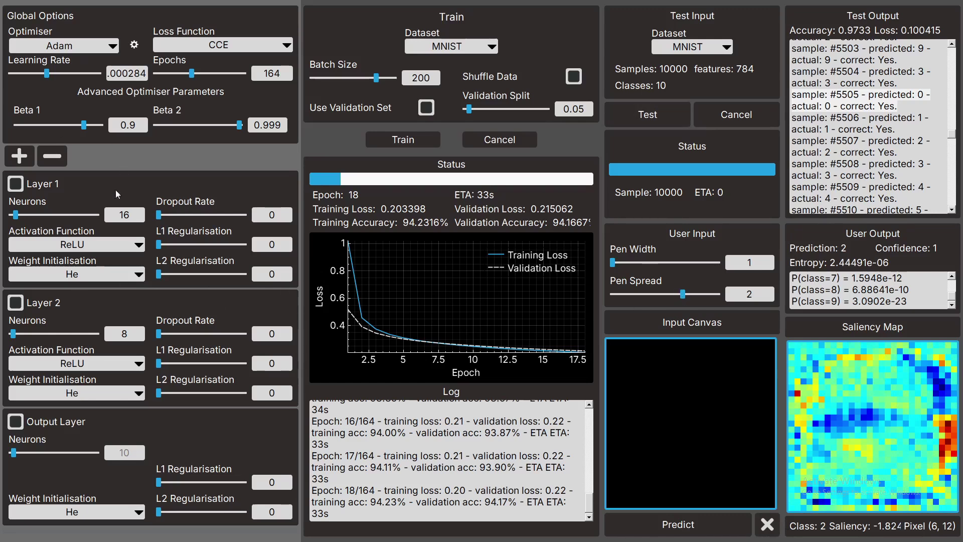
Set Layer 1 to 128 neurons and Layer 2 to 64, and add a third hidden layer with 32 neurons
{"action": "double_click", "coordinate": [125, 215]}
{"action": "type", "text": "1"}
{"action": "key", "text": "BackSpace"}
{"action": "type", "text": "128"}
{"action": "key", "text": "Delete"}
{"action": "type", "text": "64"}
{"action": "left_click", "coordinate": [19, 156]}
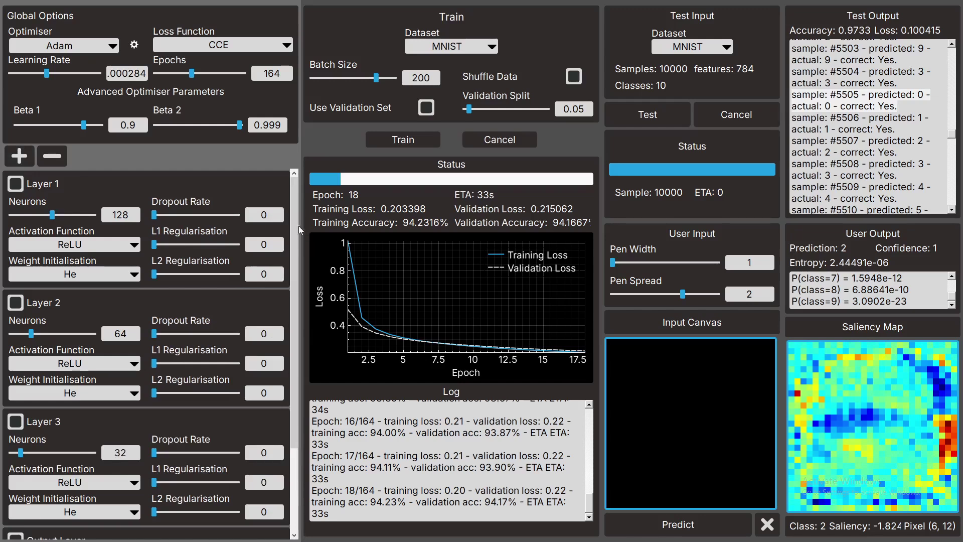
{"action": "left_click_drag", "start_coordinate": [299, 225], "coordinate": [289, 312]}
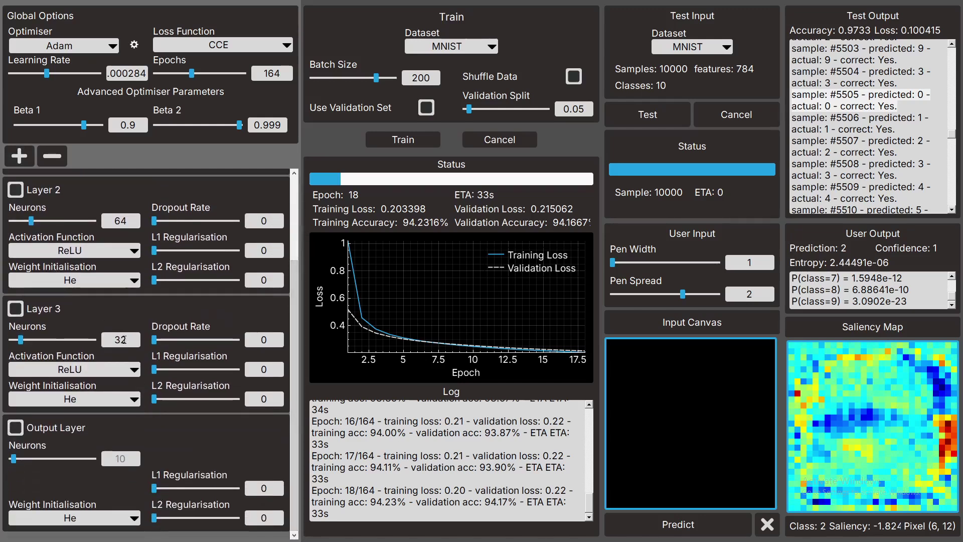
{"action": "left_click_drag", "start_coordinate": [290, 276], "coordinate": [282, 188]}
Train the network with a learning rate of 0.0001, lower it to 3.44e-05 during the run, and stop training
{"action": "left_click_drag", "start_coordinate": [145, 74], "coordinate": [130, 74]}
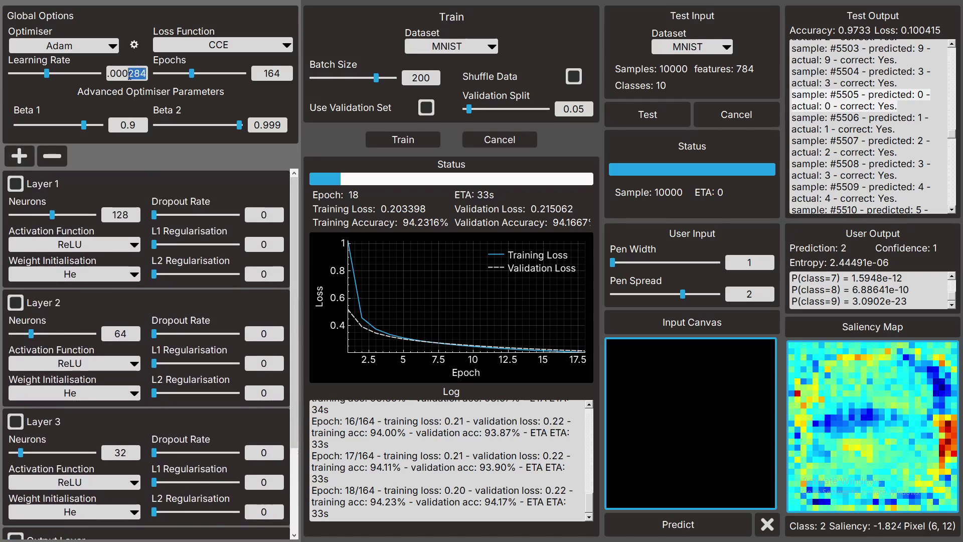
{"action": "type", "text": "1"}
{"action": "key", "text": "Return"}
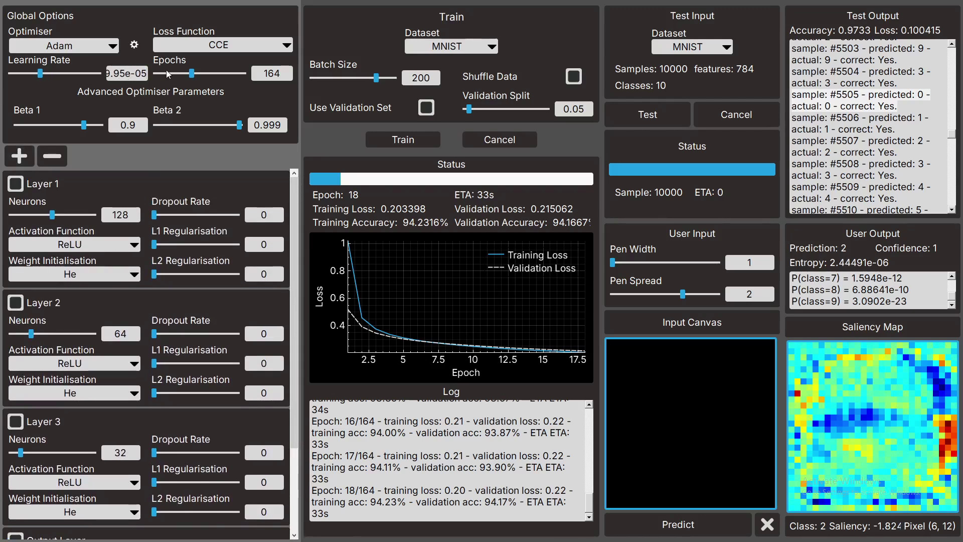
{"action": "left_click", "coordinate": [409, 145]}
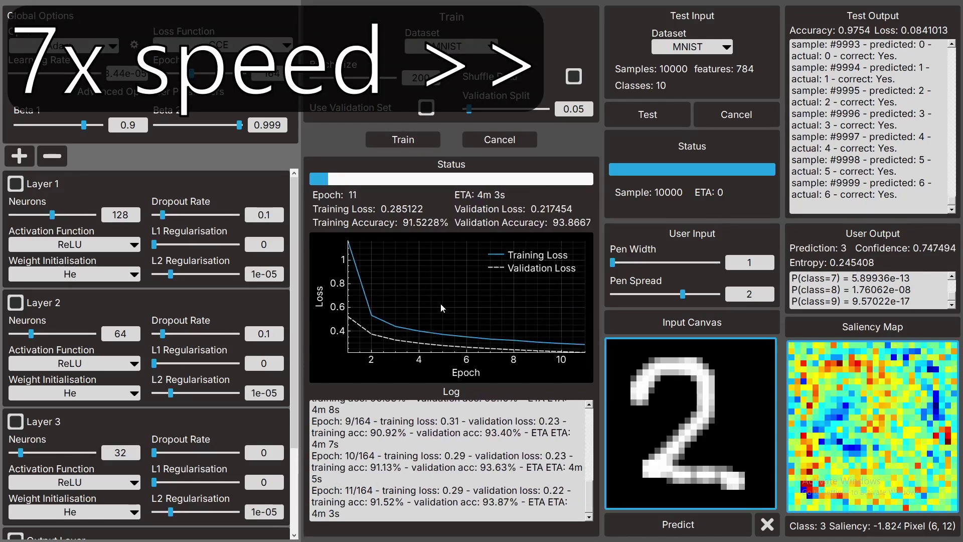
{"action": "left_click_drag", "start_coordinate": [34, 74], "coordinate": [50, 74]}
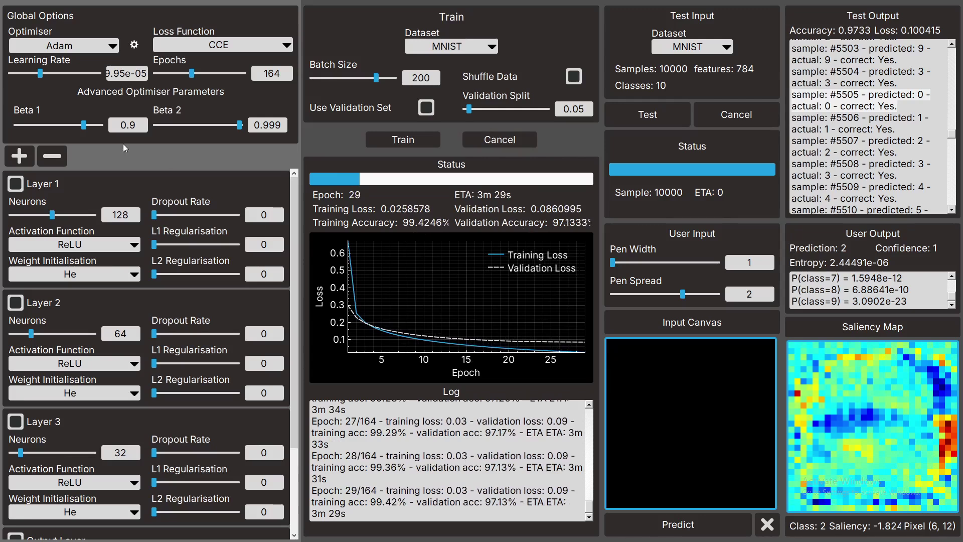
{"action": "left_click_drag", "start_coordinate": [40, 74], "coordinate": [34, 74]}
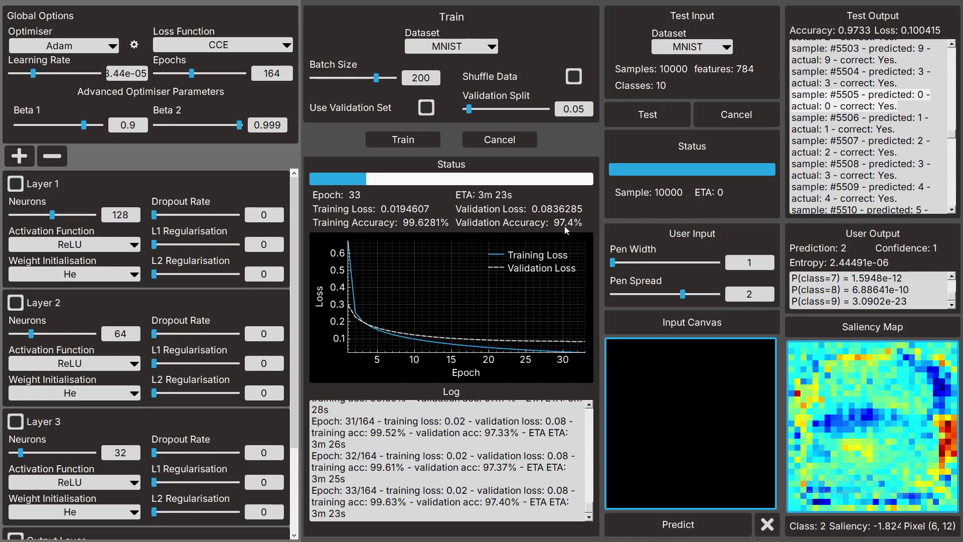
{"action": "left_click", "coordinate": [504, 145]}
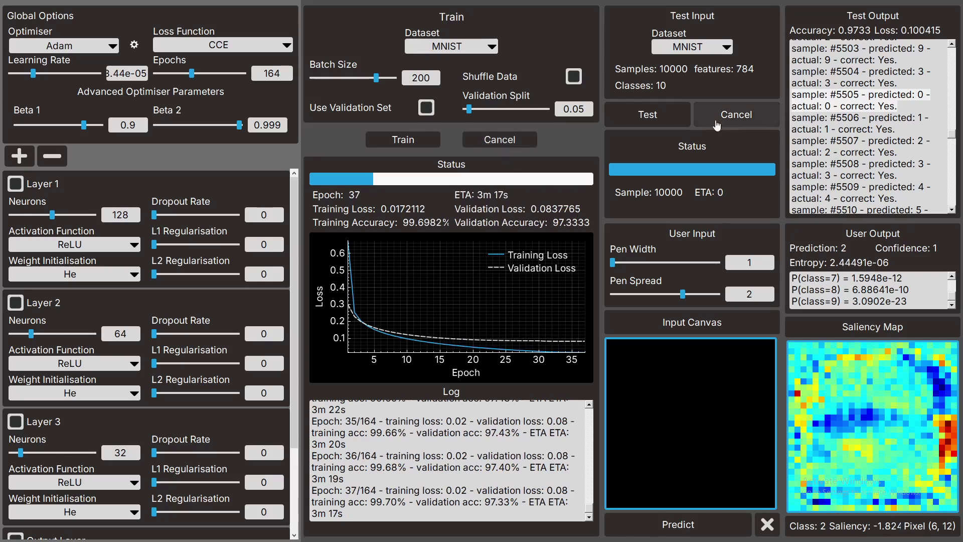
Test the network on the MNIST test dataset and predict a digit 2 drawn freehand on the input canvas
{"action": "left_click", "coordinate": [652, 120]}
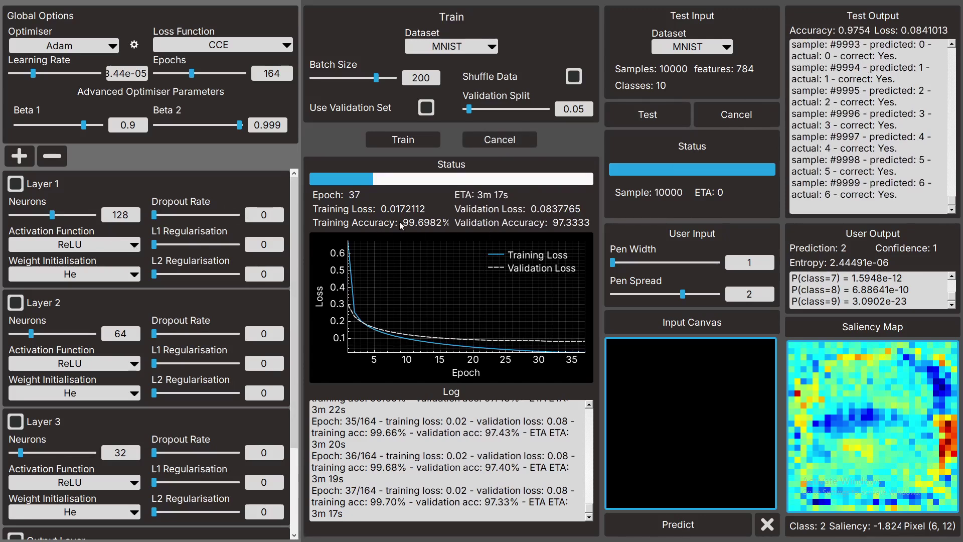
{"action": "mouse_move", "coordinate": [639, 398]}
{"action": "left_mouse_down"}
{"action": "mouse_move", "coordinate": [651, 377]}
{"action": "mouse_move", "coordinate": [737, 482]}
{"action": "left_mouse_up"}
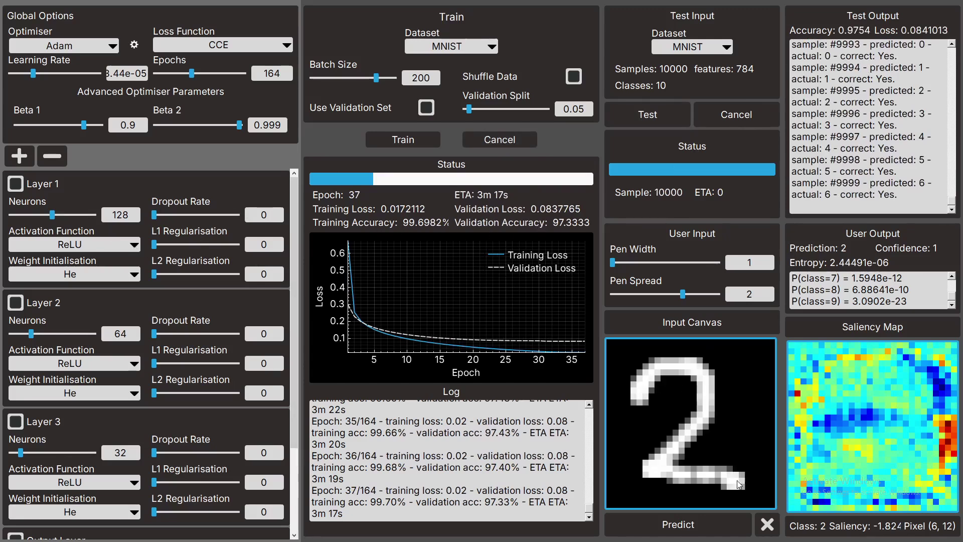
{"action": "left_click", "coordinate": [684, 524]}
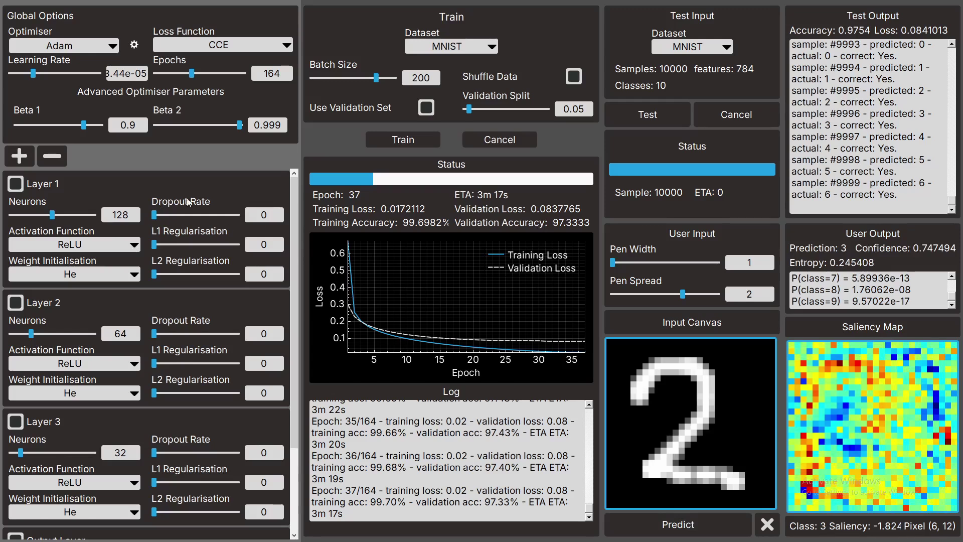
Set the dropout rate of Layer 1 and Layer 2 to 0.1
{"action": "left_click", "coordinate": [274, 216]}
{"action": "type", "text": ".1"}
{"action": "key", "text": "Return"}
{"action": "type", "text": ".1"}
{"action": "key", "text": "Return"}
Set L2 regularisation to 0.00001 for Layers 1, 2 and 3
{"action": "left_click", "coordinate": [268, 272]}
{"action": "type", "text": ".0000"}
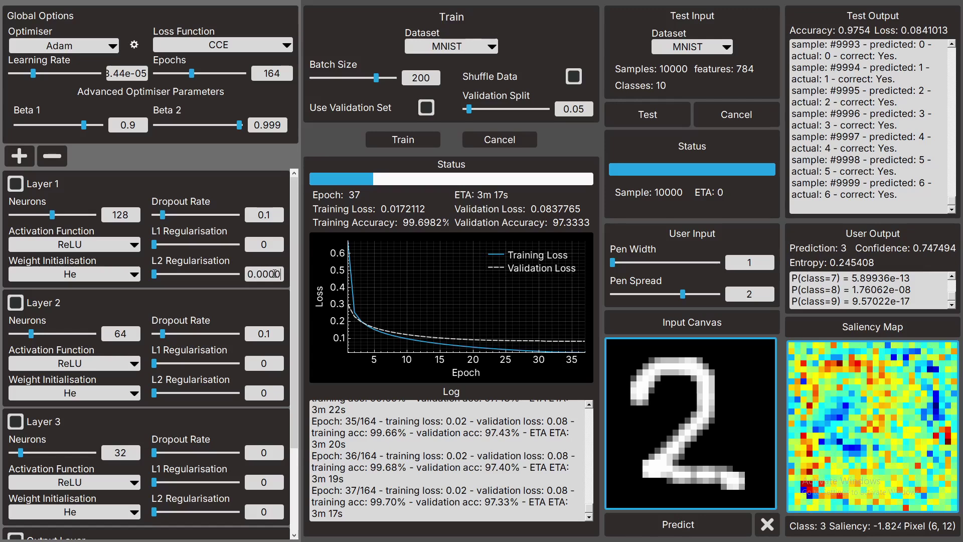
{"action": "type", "text": "1"}
{"action": "key", "text": "Return"}
{"action": "key", "text": "ctrl+c"}
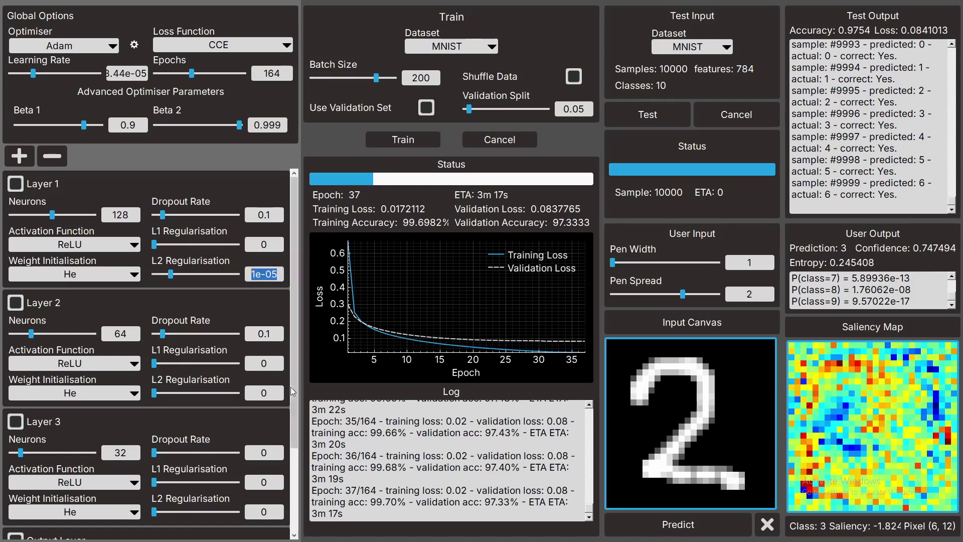
{"action": "left_click", "coordinate": [264, 393]}
{"action": "key", "text": "ctrl+v"}
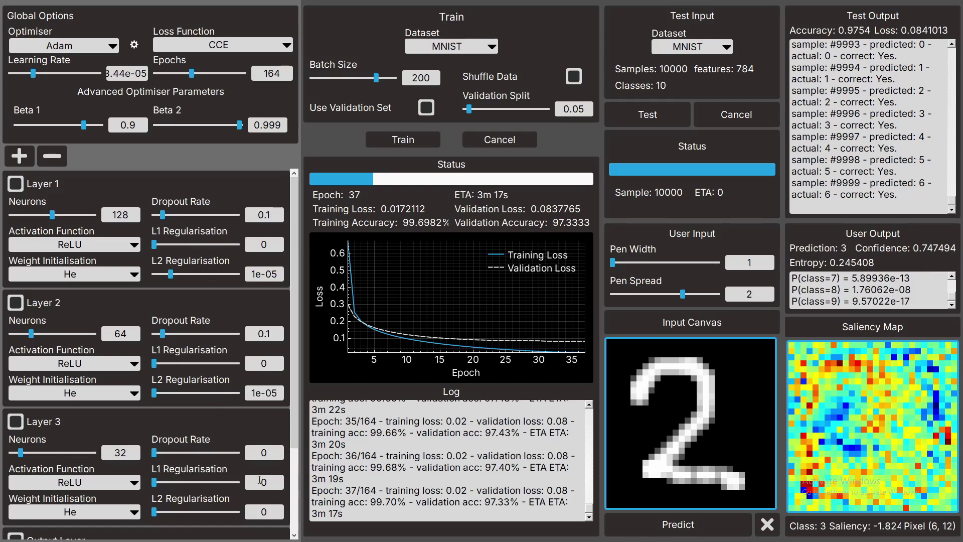
{"action": "left_click", "coordinate": [265, 510]}
{"action": "key", "text": "ctrl+v"}
Train the regularised network, raising the learning rate to 0.000494 and reducing it to 0.000244 during the run
{"action": "left_click", "coordinate": [399, 141]}
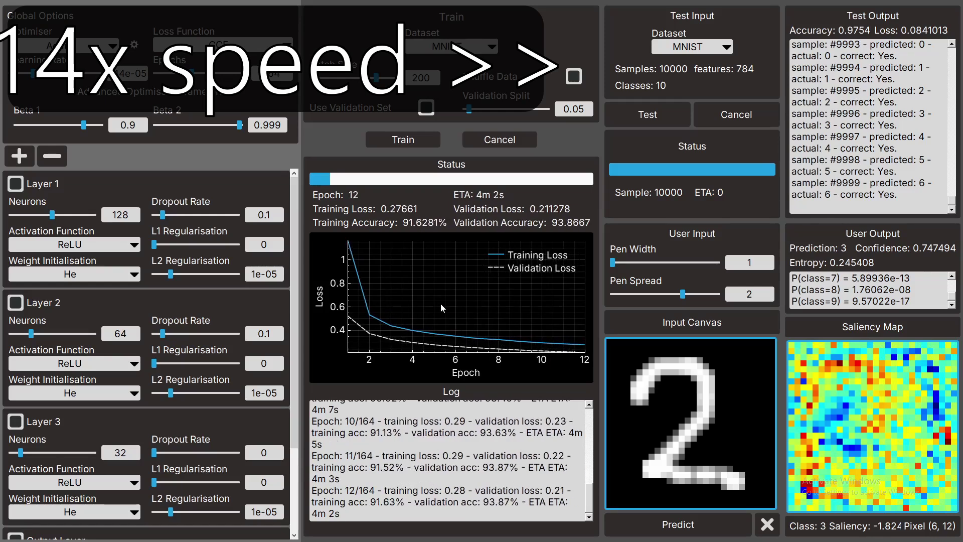
{"action": "left_click_drag", "start_coordinate": [32, 73], "coordinate": [50, 73]}
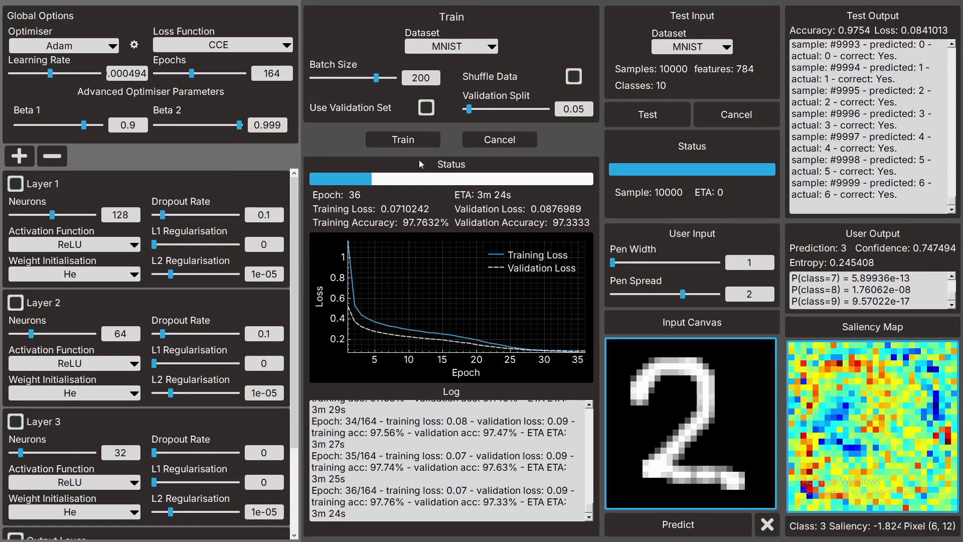
{"action": "left_click_drag", "start_coordinate": [50, 74], "coordinate": [46, 74]}
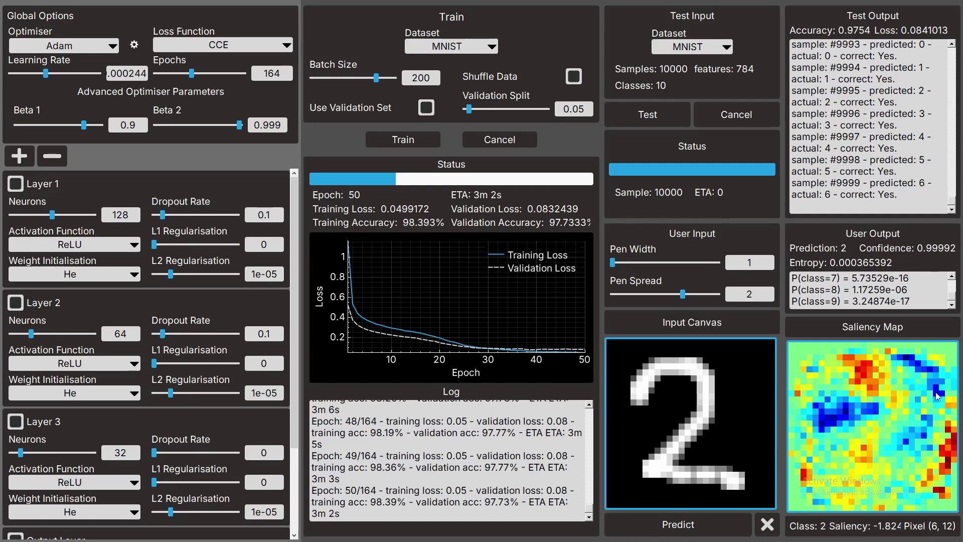
Replace the drawing on the input canvas with a digit 3, predict it, and test the network on MNIST
{"action": "left_click", "coordinate": [767, 524]}
{"action": "mouse_move", "coordinate": [648, 369]}
{"action": "left_mouse_down"}
{"action": "mouse_move", "coordinate": [717, 444]}
{"action": "mouse_move", "coordinate": [647, 487]}
{"action": "left_mouse_up"}
{"action": "left_click", "coordinate": [646, 121]}
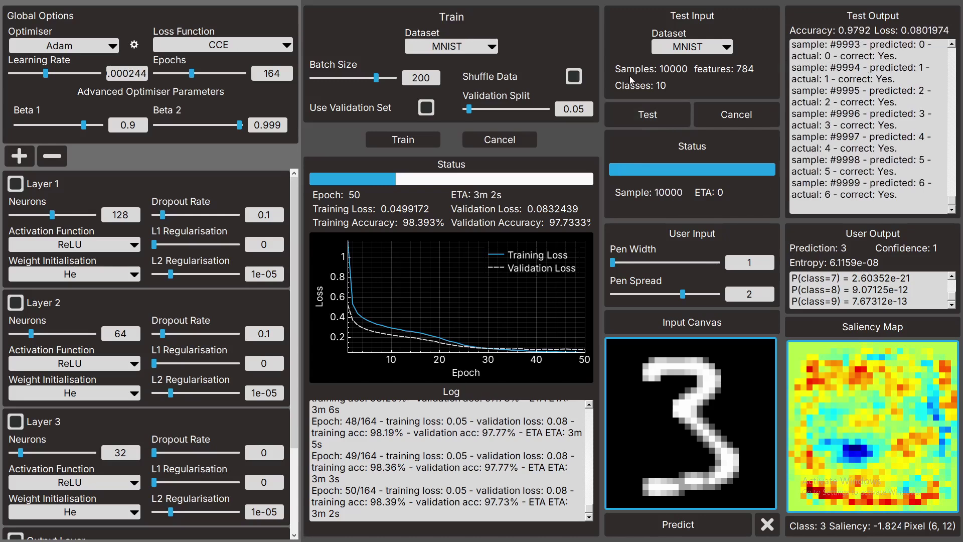
{"action": "left_click_drag", "start_coordinate": [295, 219], "coordinate": [321, 221]}
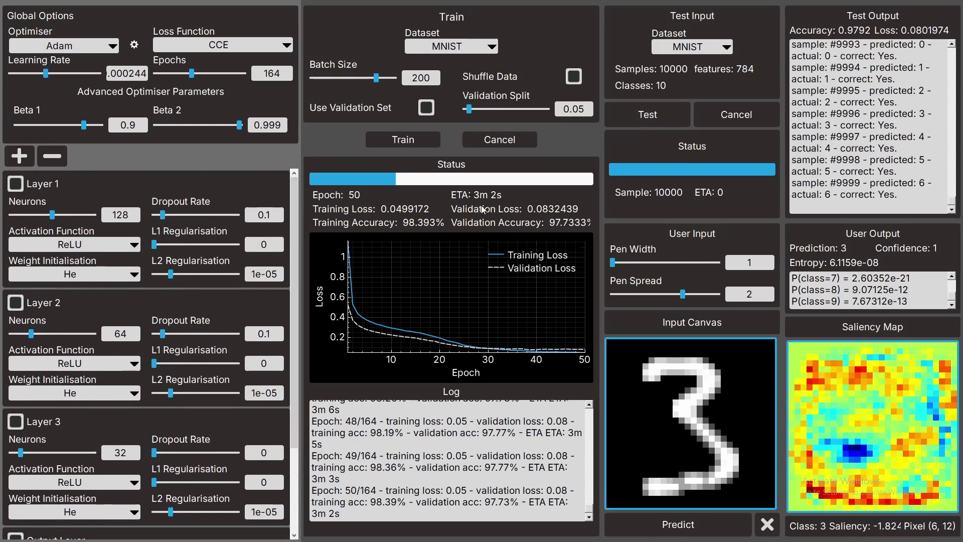